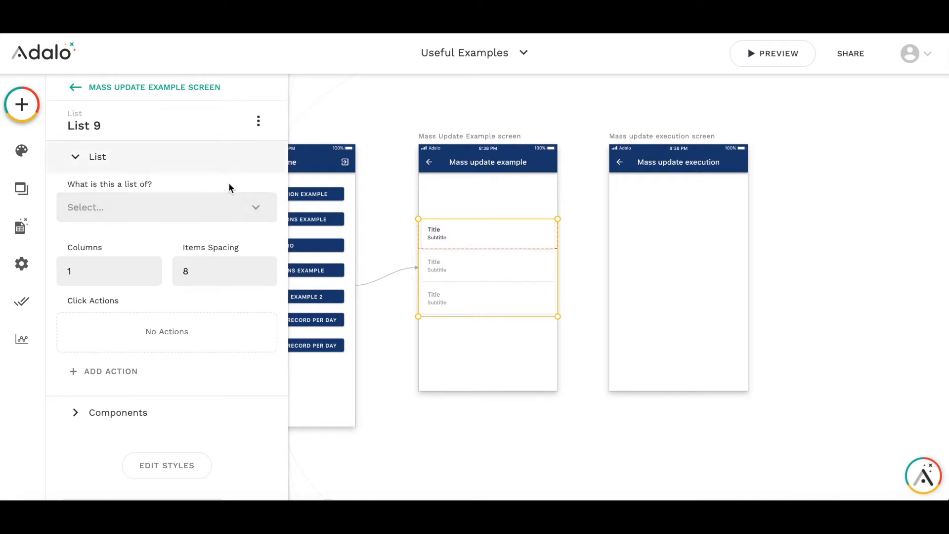
Point the list at the Activities collection and close its settings
left_click(243, 207)
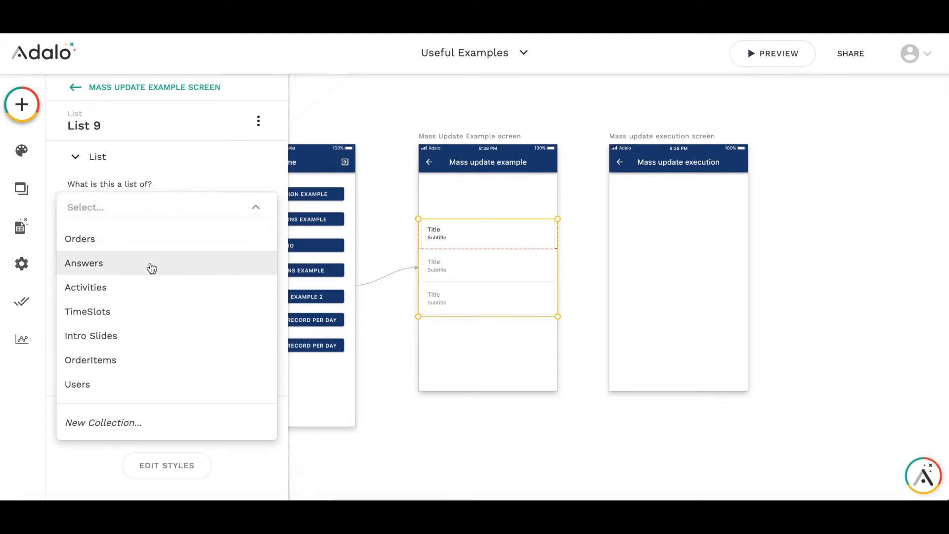
left_click(85, 287)
left_click(490, 363)
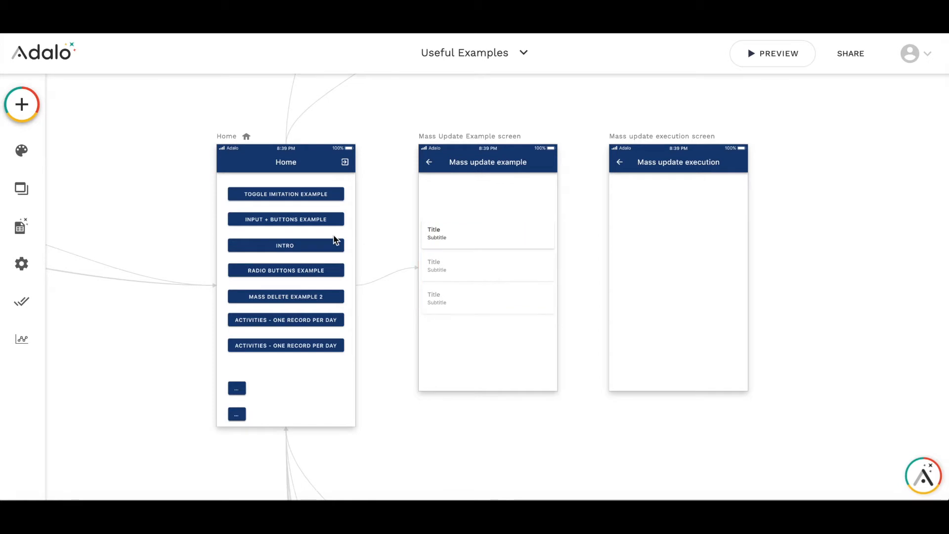
Review the six Activities records in the database, then reselect the list
left_click(21, 226)
left_click(110, 285)
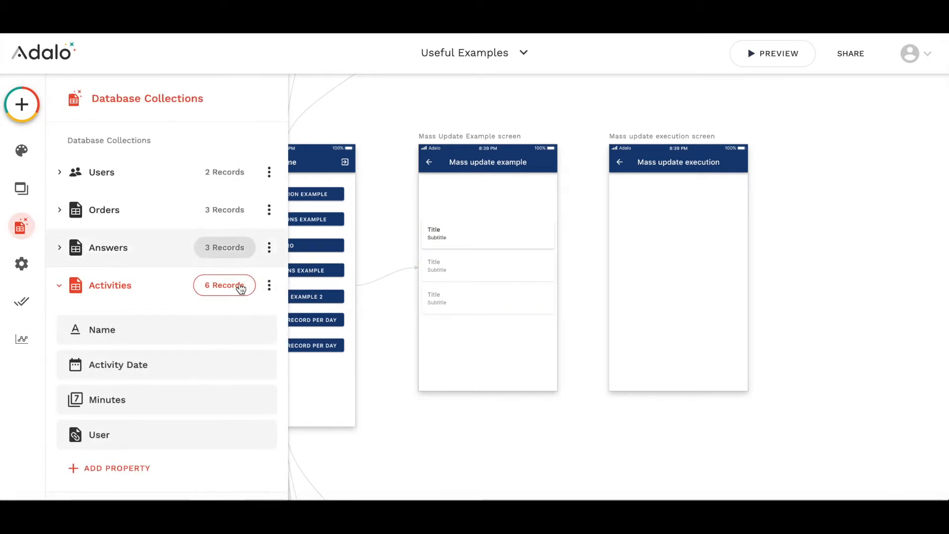
left_click(225, 285)
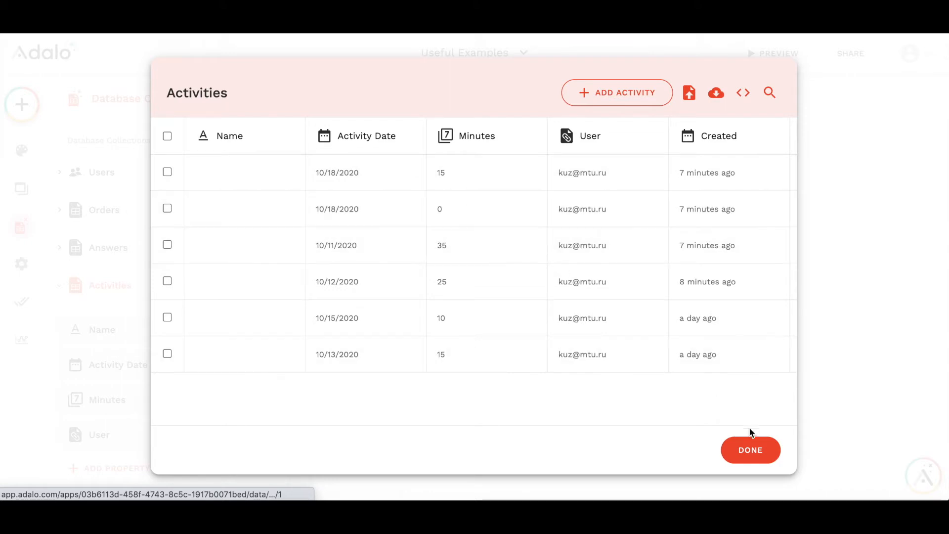
left_click(745, 450)
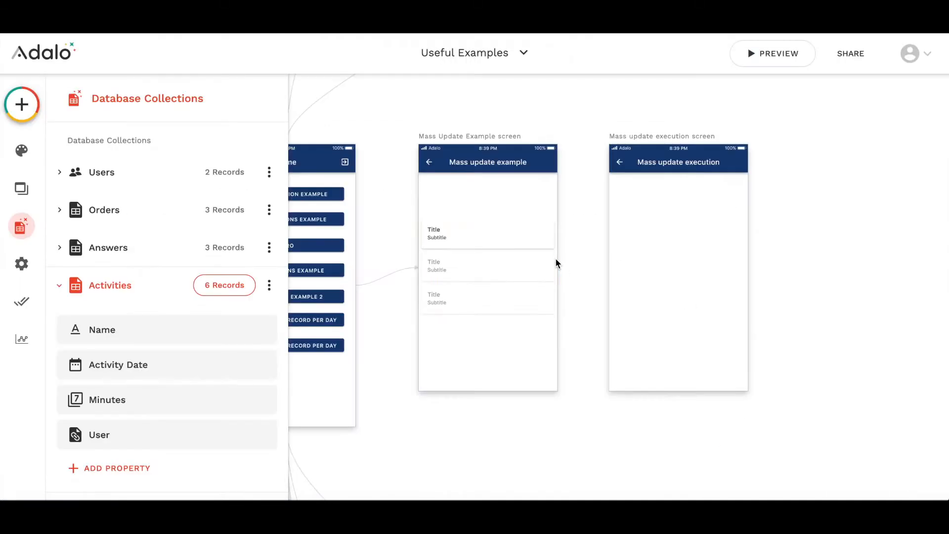
left_click(467, 255)
Add a Text Input at the top of the screen and rename it Activity Name
left_click(95, 156)
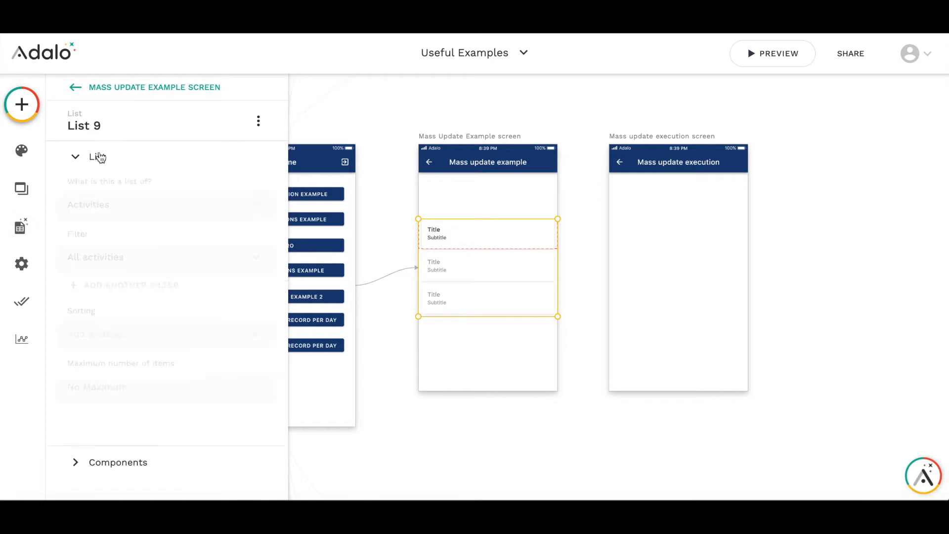
left_click(21, 106)
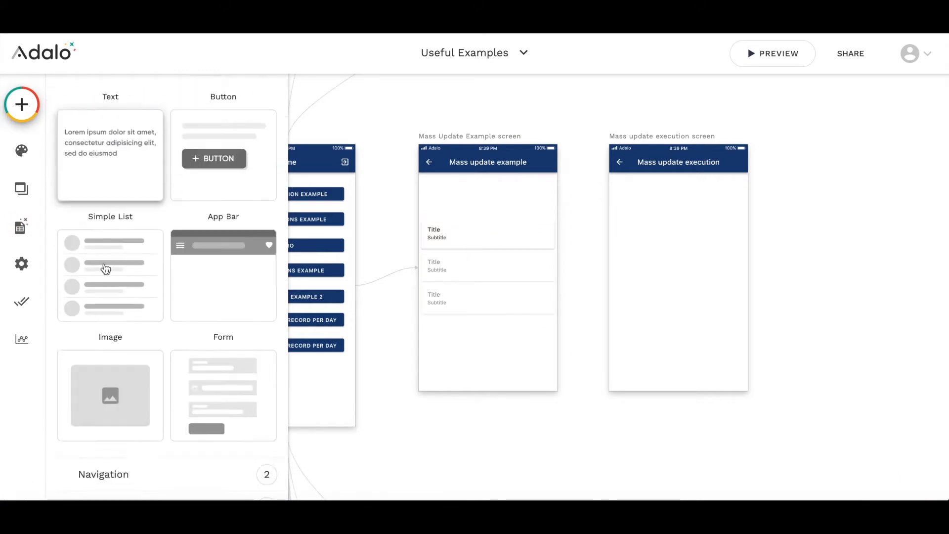
scroll(105, 269, "down", 5)
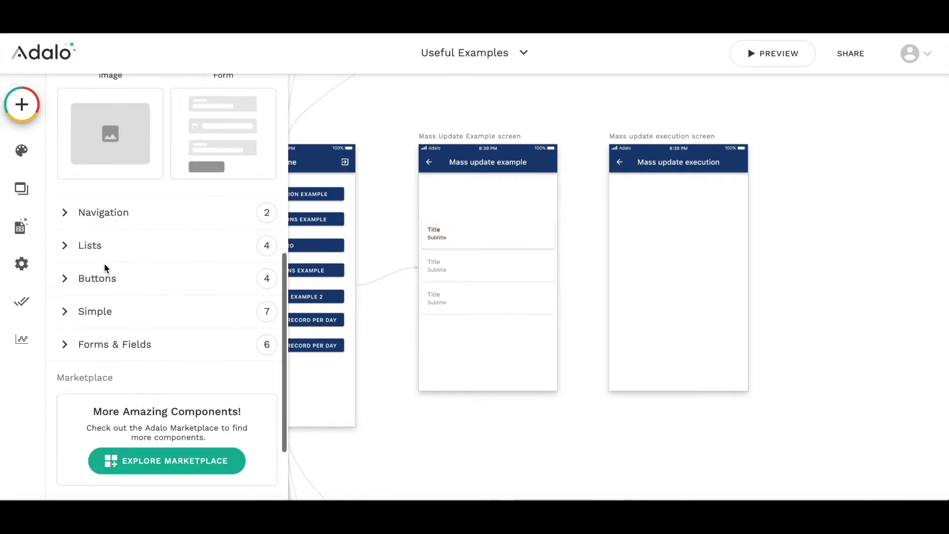
left_click(121, 343)
mouse_move(227, 412)
left_mouse_down()
mouse_move(334, 297)
mouse_move(489, 196)
left_mouse_up()
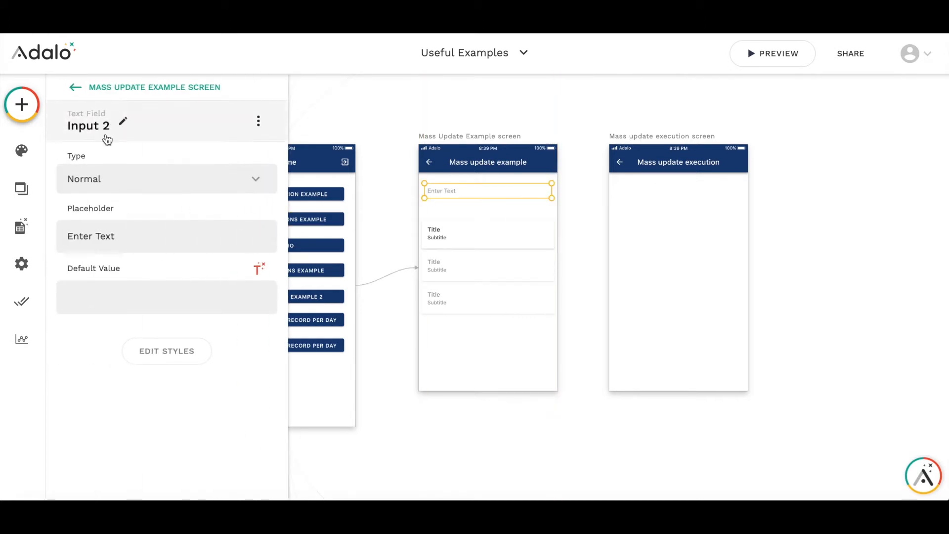
left_click(103, 125)
double_click(115, 179)
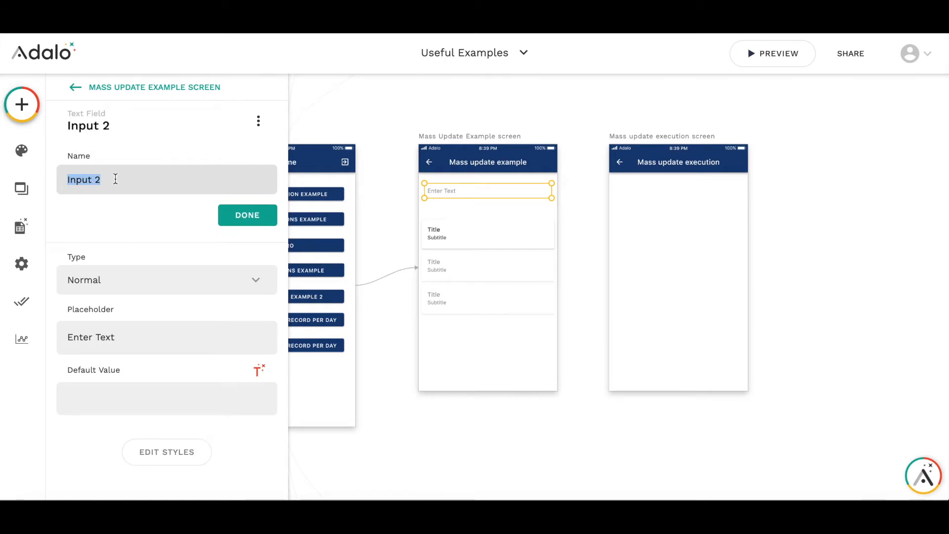
type("U")
key("BackSpace")
type("E")
key("BackSpace")
type("Activity")
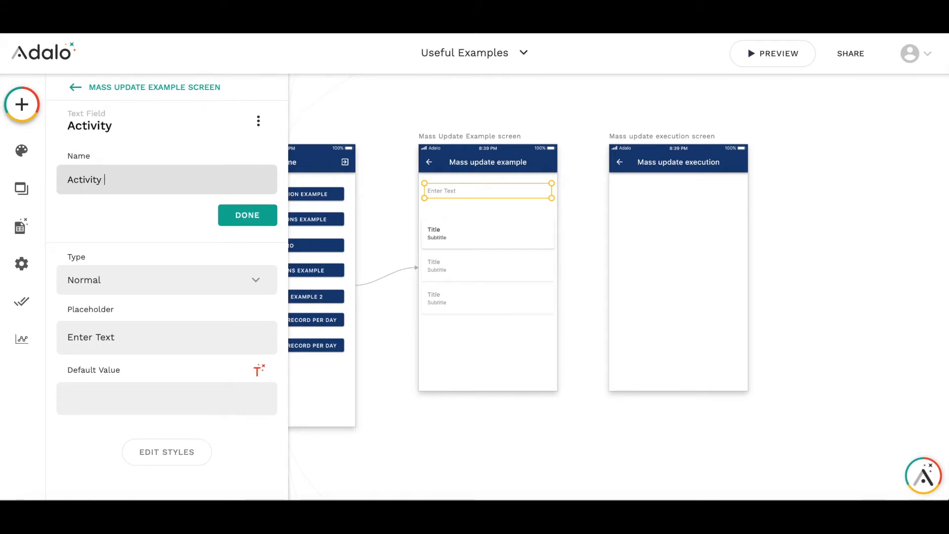
type("Name")
left_click(246, 215)
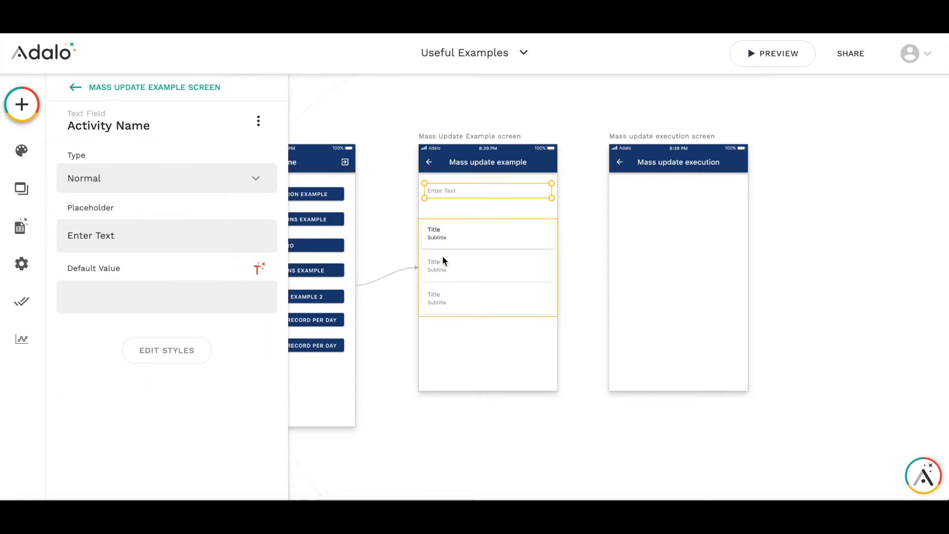
Add a Button below the Activity Name input and reselect the activities list
left_click(21, 106)
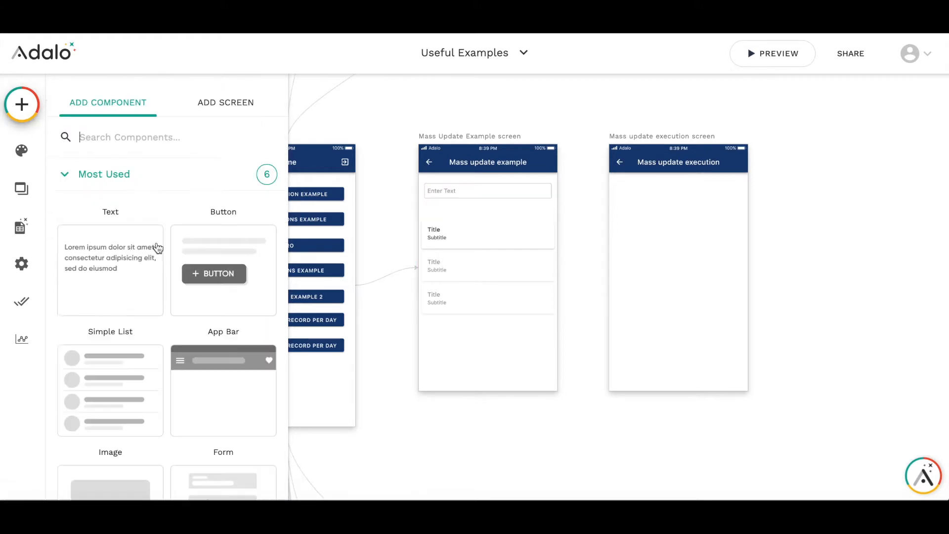
left_click_drag(470, 224, 457, 215)
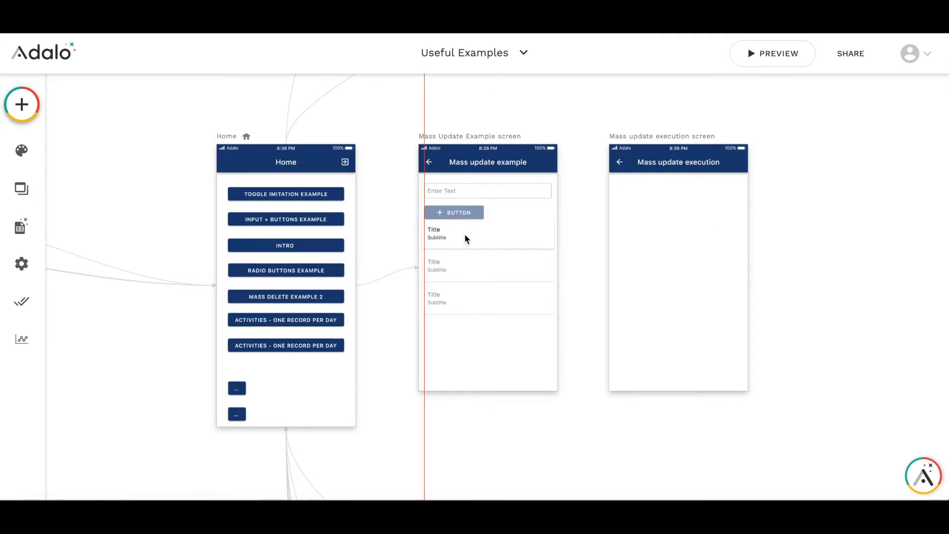
left_click(477, 271)
left_click(477, 288)
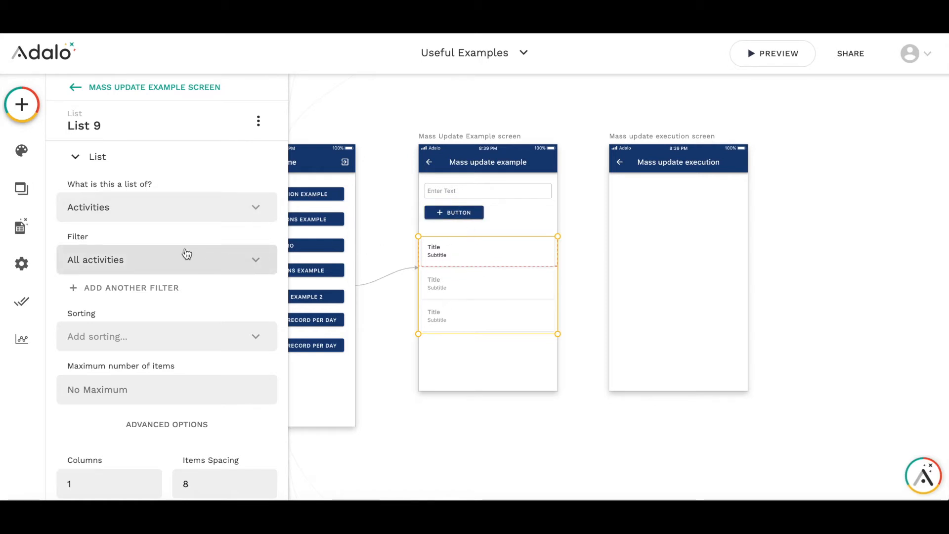
scroll(161, 249, "down", 3)
scroll(155, 223, "down", 1)
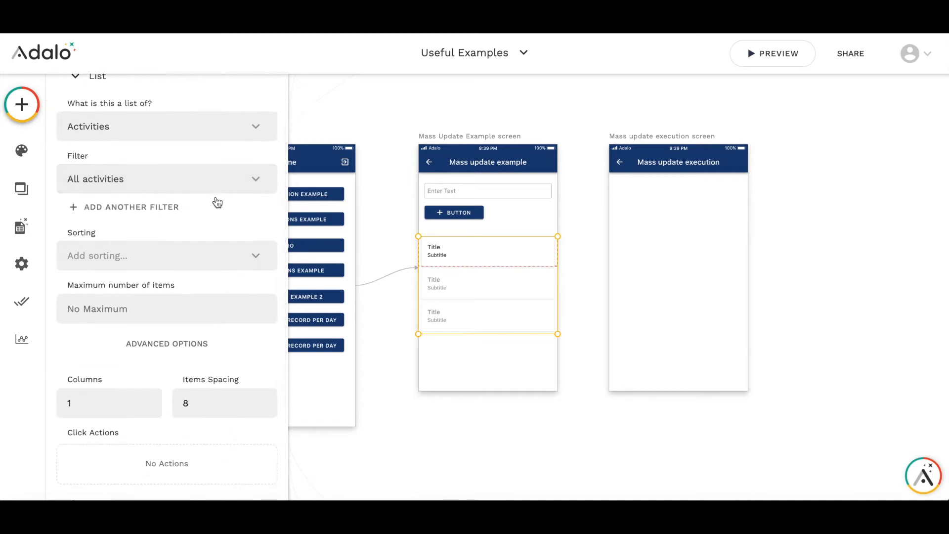
Set the list item's title to 'Name:' followed by the activity's name
double_click(434, 248)
double_click(78, 188)
type("Name:L")
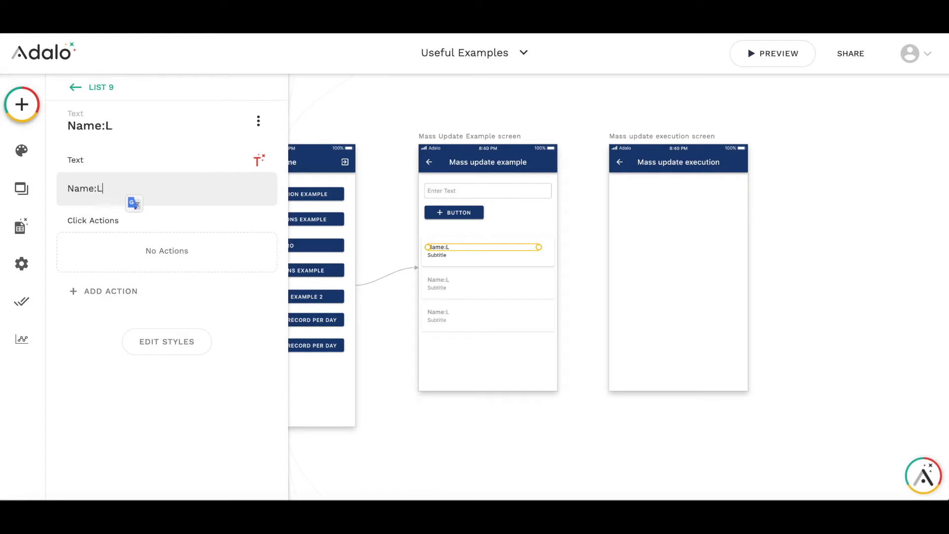
key("BackSpace")
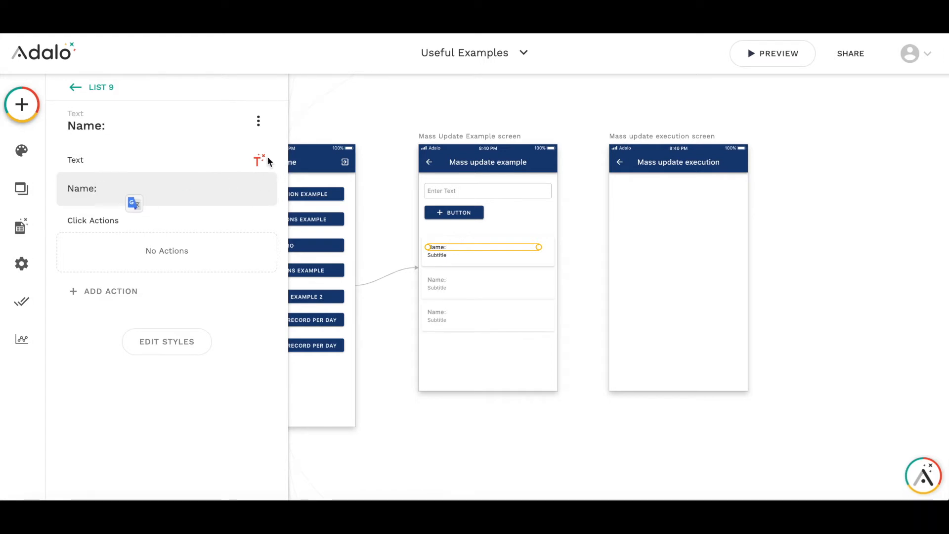
left_click(258, 160)
mouse_move(251, 186)
left_click(373, 195)
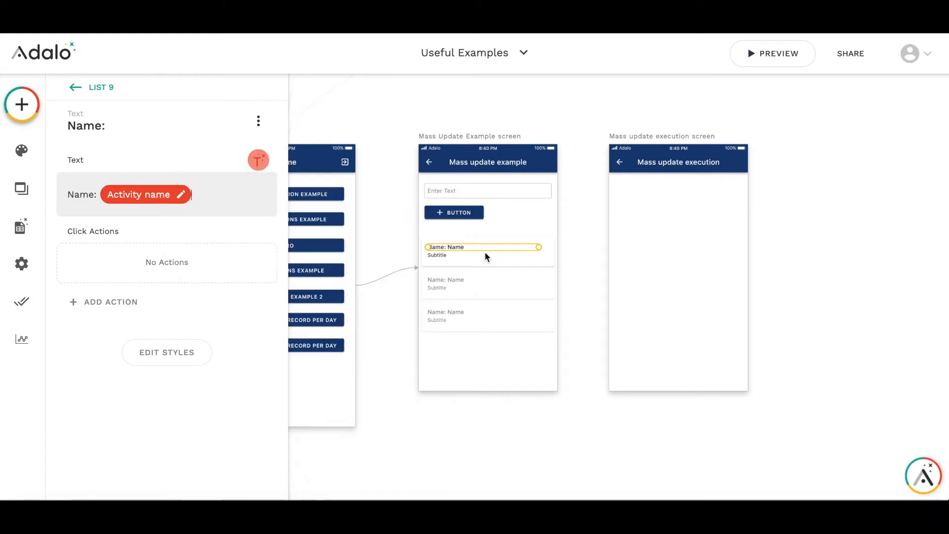
Set the list item's subtitle to show the activity's Minutes
left_click(448, 254)
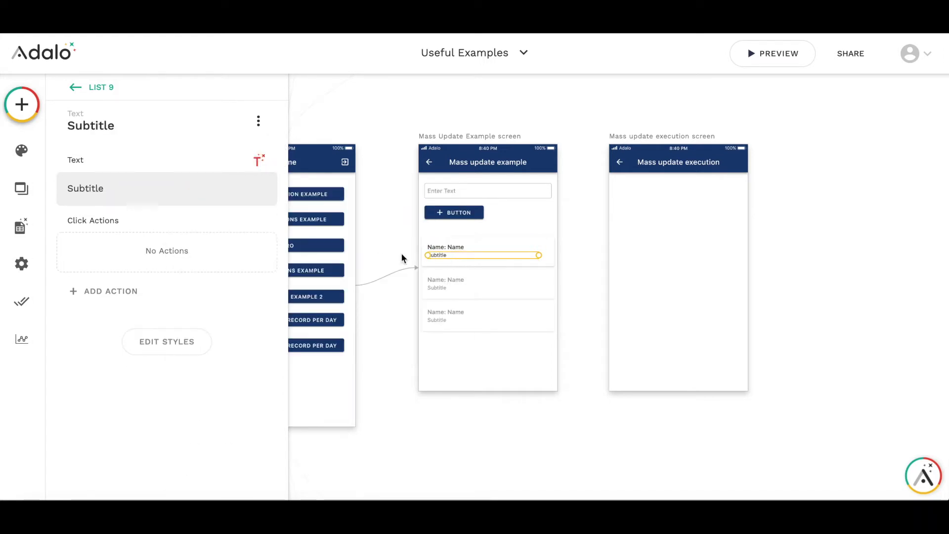
double_click(96, 188)
type("Minutes:")
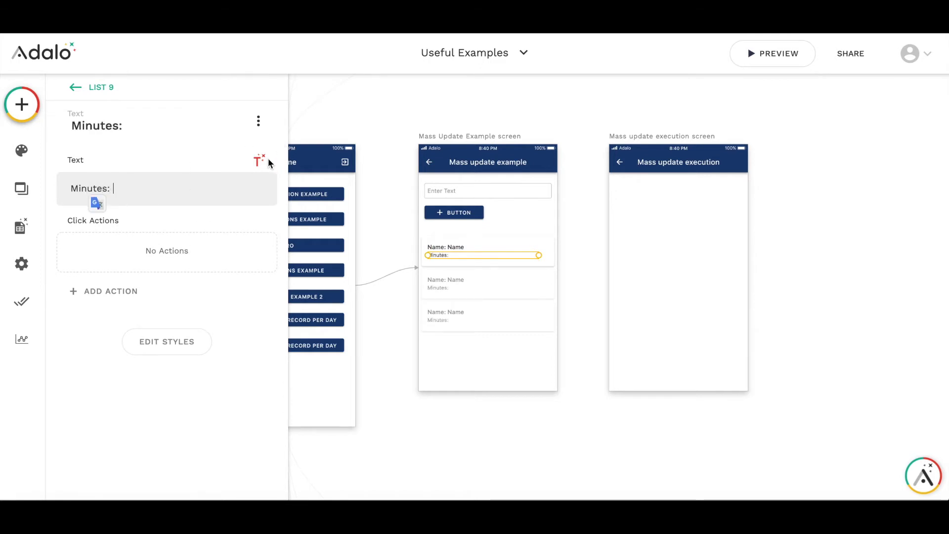
left_click(258, 160)
mouse_move(220, 195)
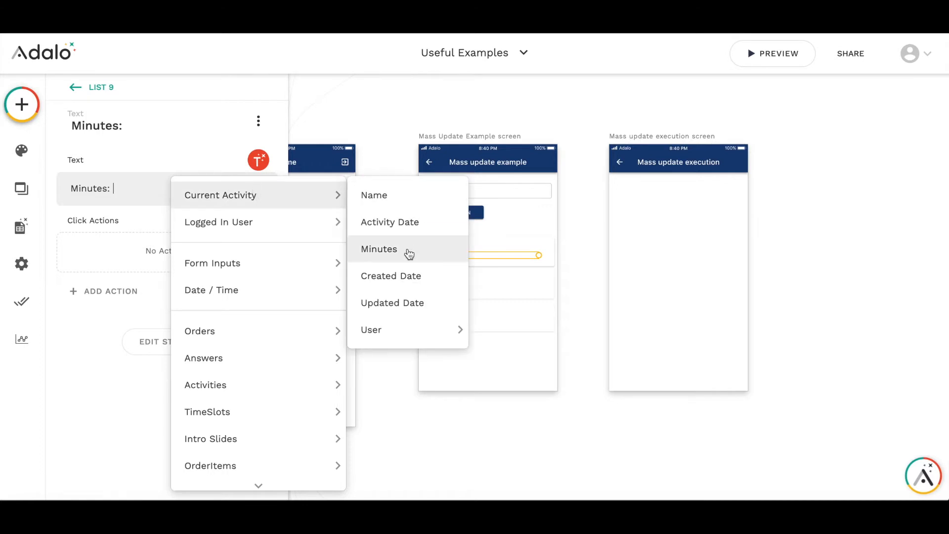
left_click(378, 249)
left_click(539, 361)
Relabel the new button to Update! and remove its plus icon
left_click(448, 214)
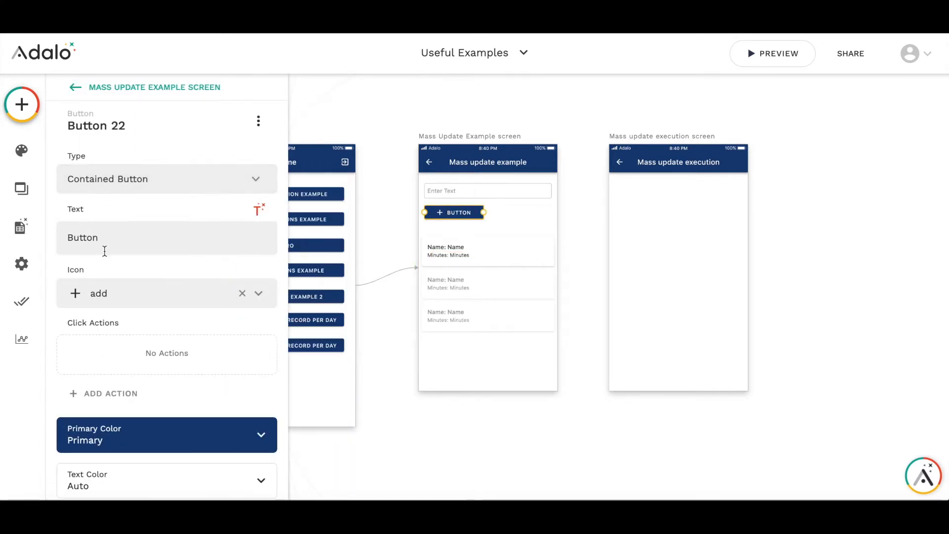
double_click(84, 237)
type("Update")
type("!")
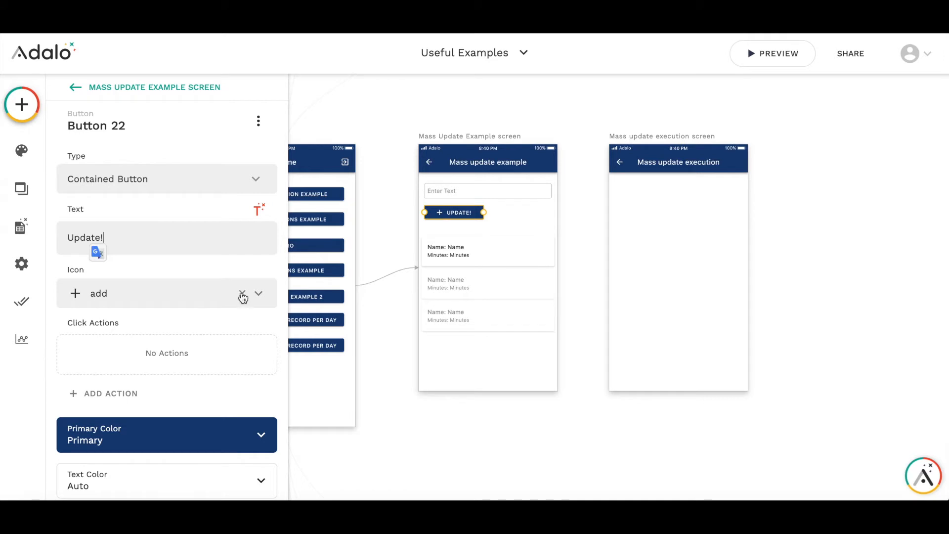
left_click(242, 295)
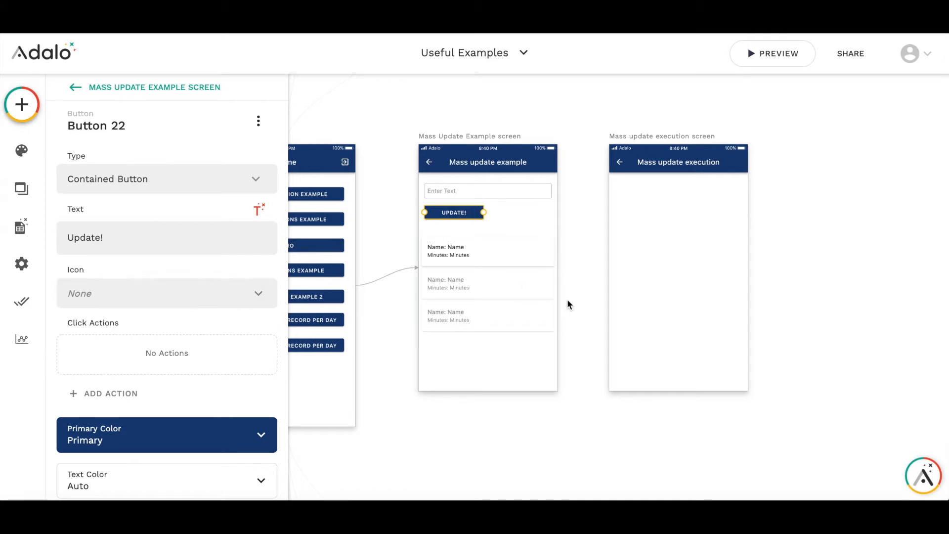
left_click(584, 295)
scroll(588, 286, "down", 2)
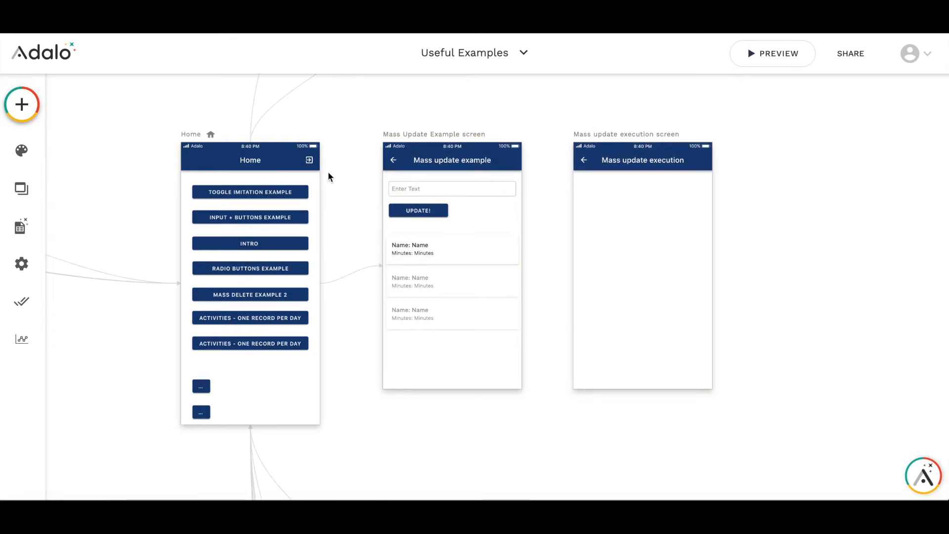
Place a Simple List on the Mass update execution screen showing Activities
left_click(22, 103)
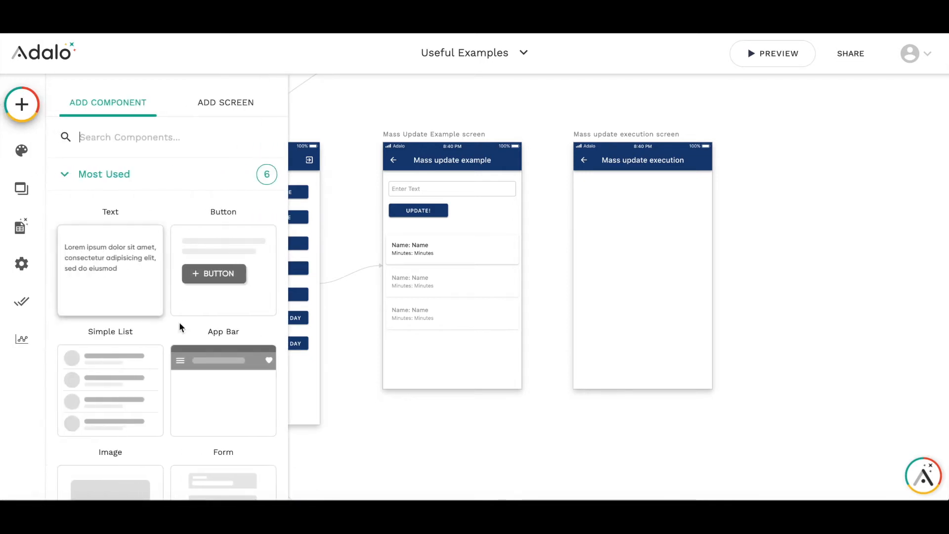
scroll(182, 326, "down", 8)
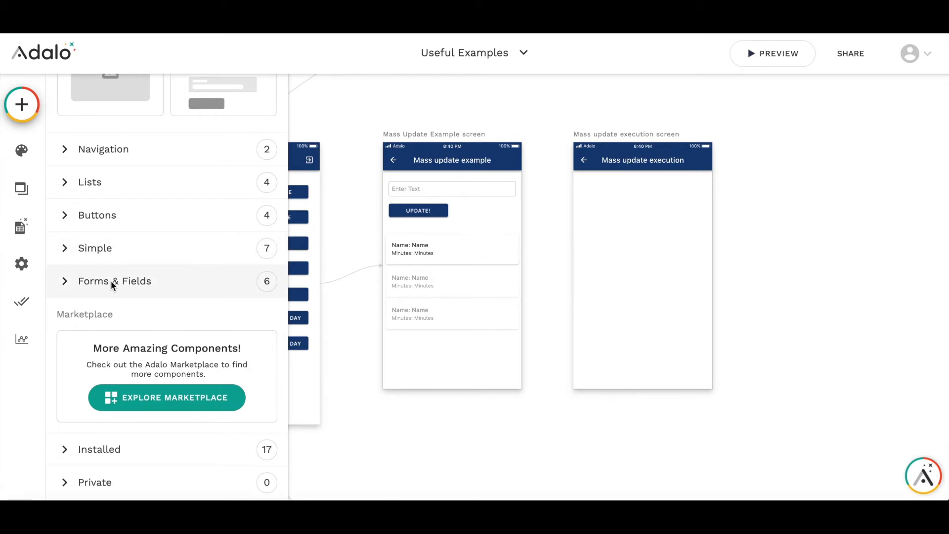
scroll(111, 281, "down", 1)
scroll(111, 280, "up", 1)
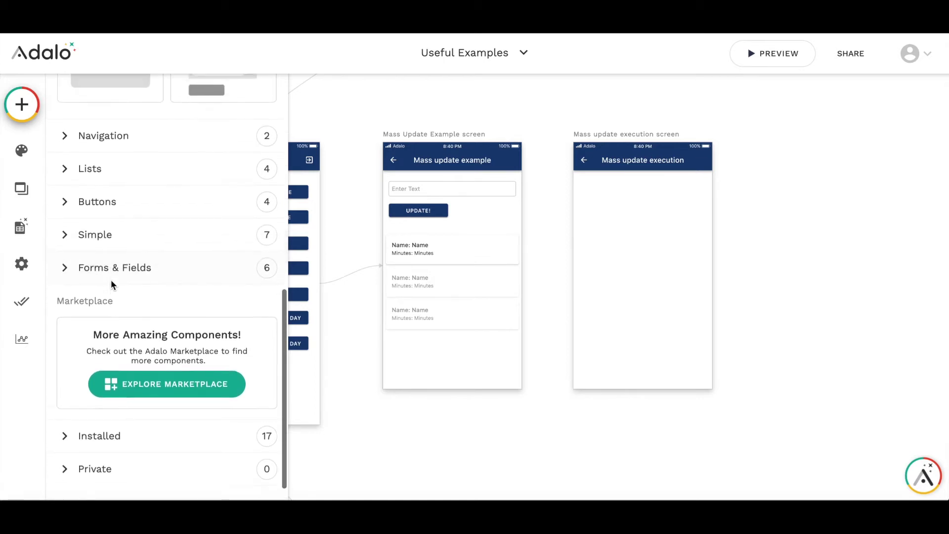
left_click(90, 181)
mouse_move(208, 400)
left_mouse_down()
mouse_move(616, 275)
mouse_move(646, 246)
left_mouse_up()
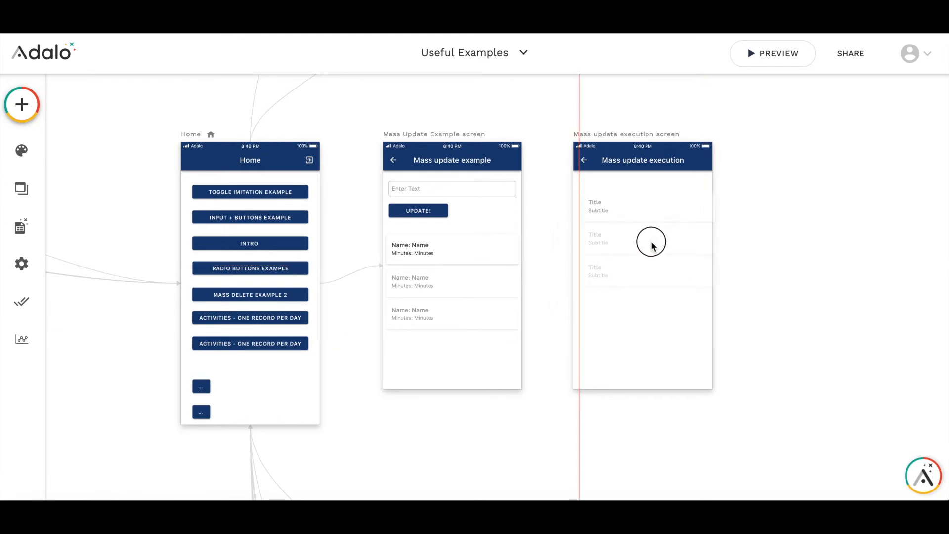
left_click(644, 252)
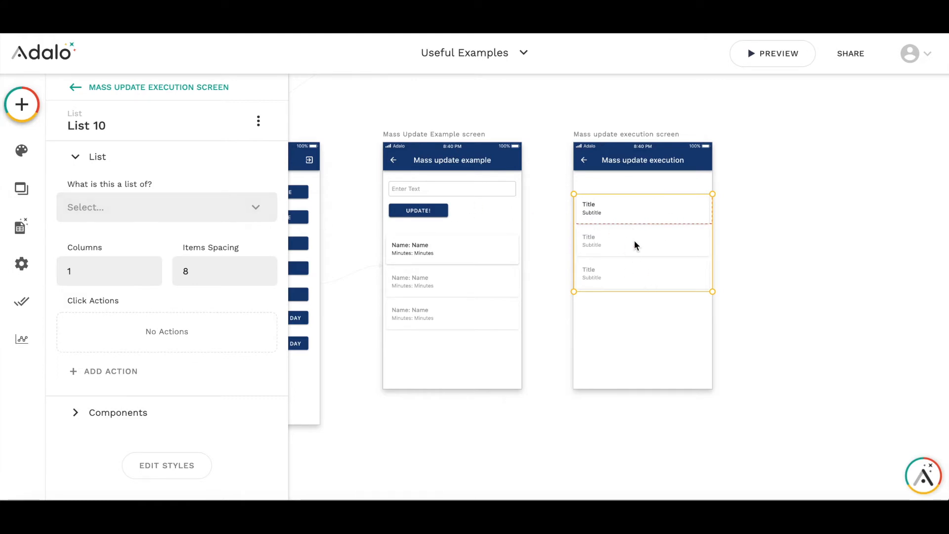
left_click(228, 207)
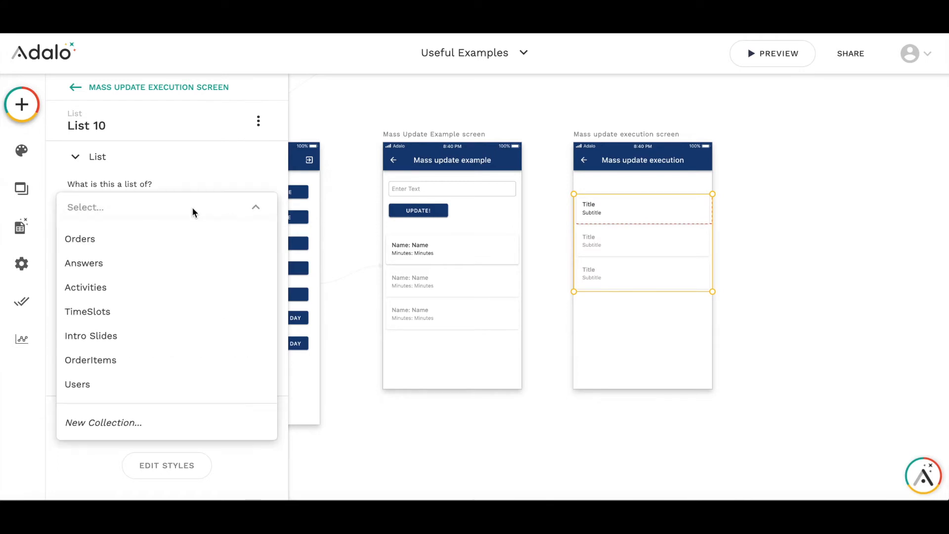
left_click(85, 288)
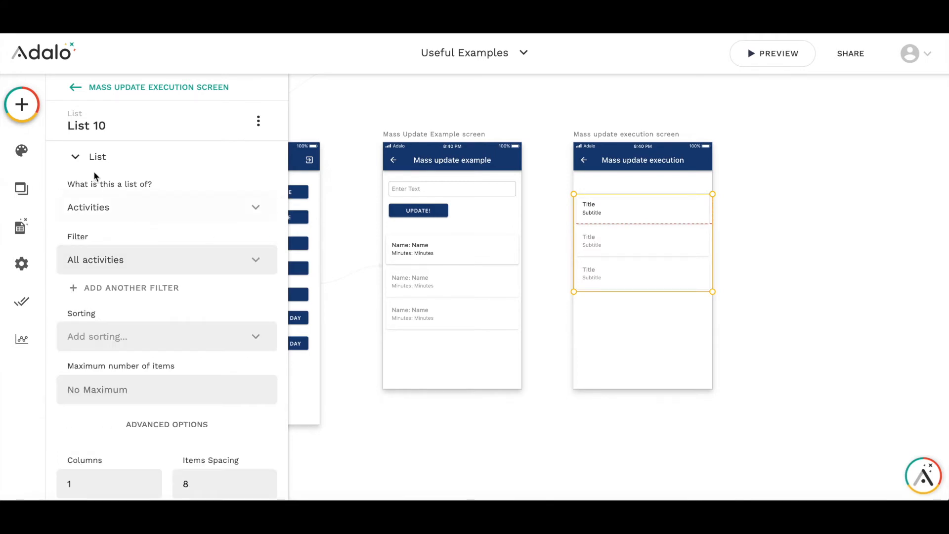
Browse the Installed components to find the Countdown
key("Escape")
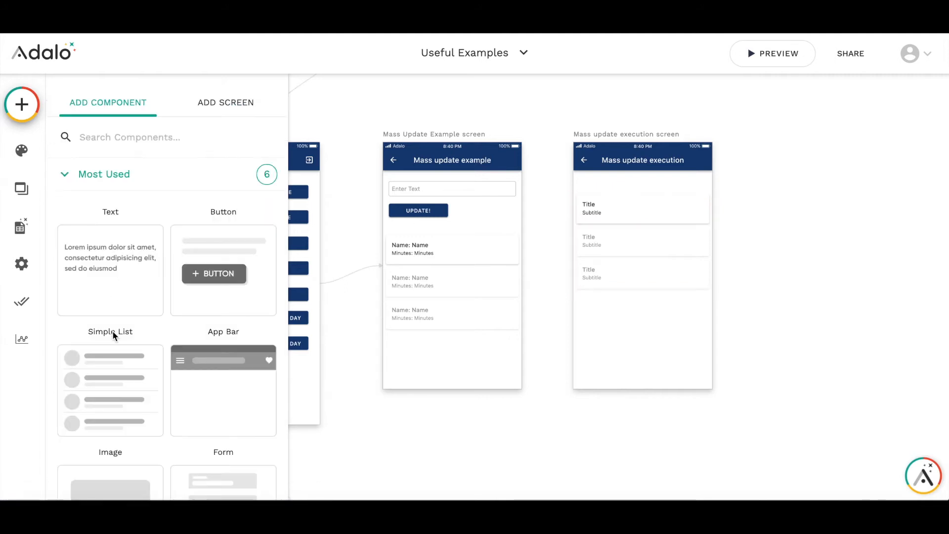
scroll(112, 331, "down", 5)
scroll(112, 330, "down", 5)
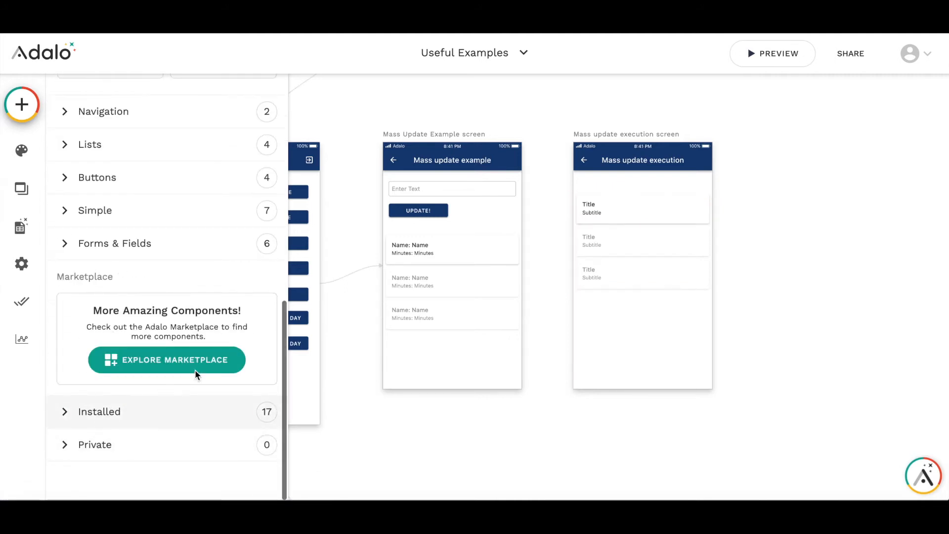
left_click(98, 416)
scroll(161, 322, "down", 5)
scroll(161, 322, "down", 5)
scroll(160, 322, "down", 5)
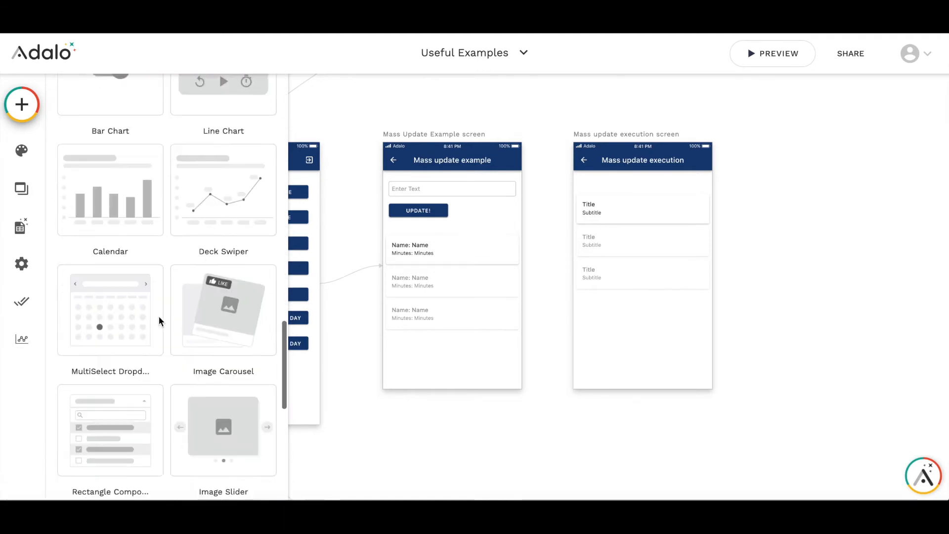
scroll(161, 322, "down", 5)
mouse_move(111, 404)
left_mouse_down()
mouse_move(595, 297)
mouse_move(673, 213)
left_mouse_up()
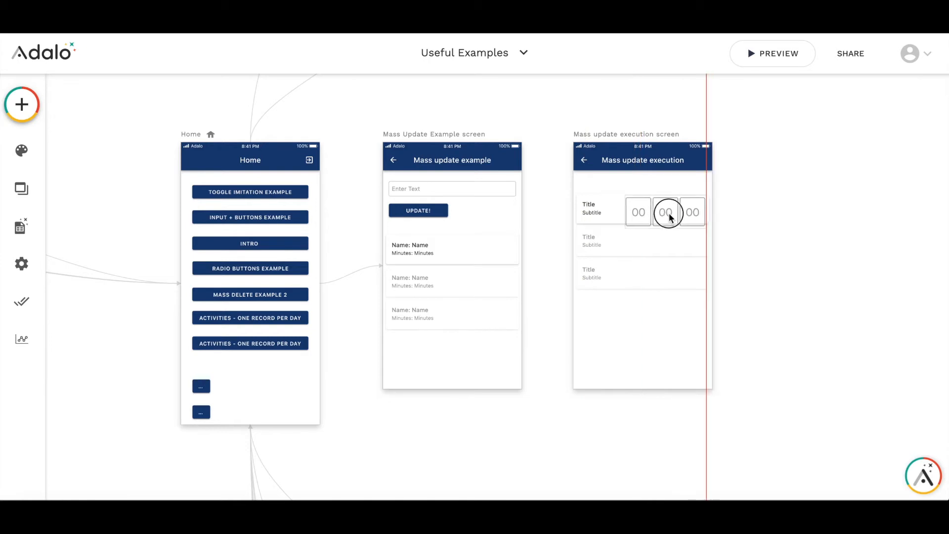
Drop a Countdown into the first row set to 3 seconds, seconds only, timer size 8
left_click_drag(674, 213, 665, 219)
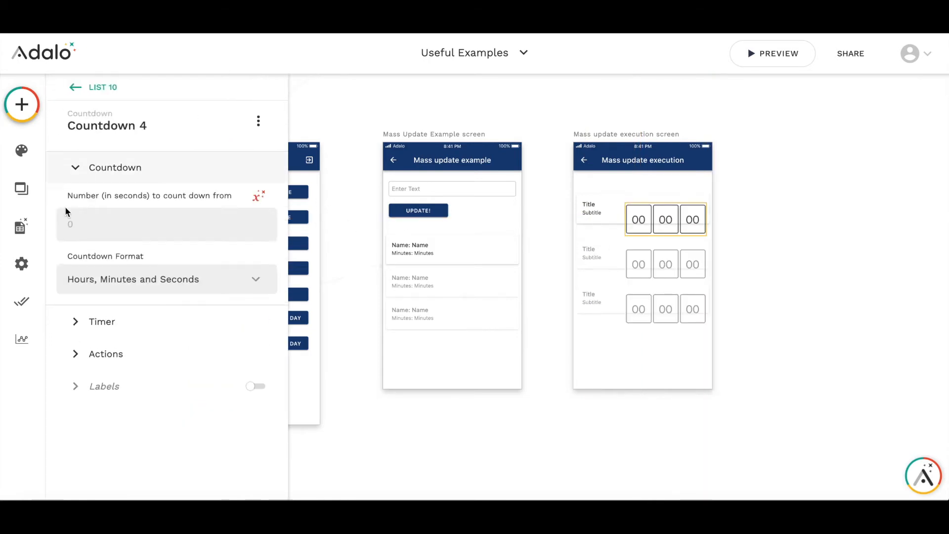
left_click(103, 225)
type("3")
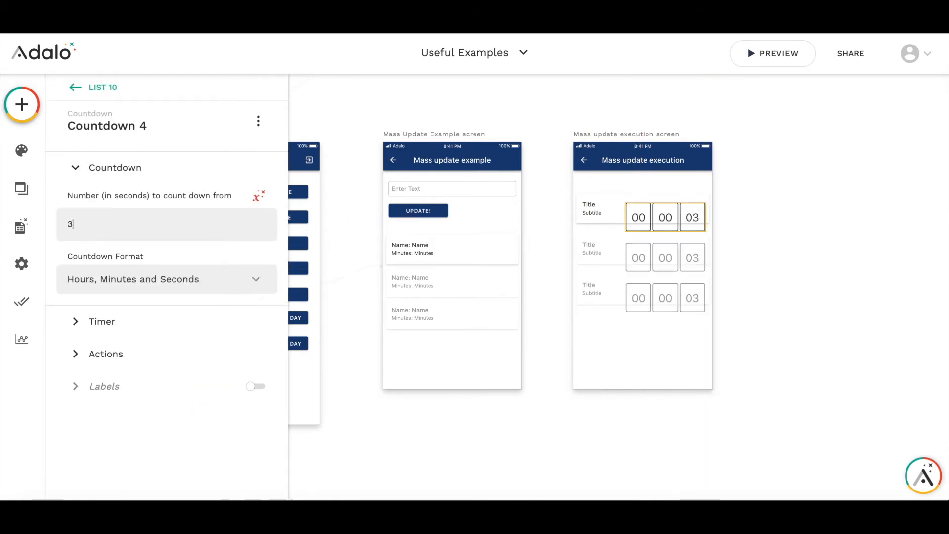
left_click(195, 282)
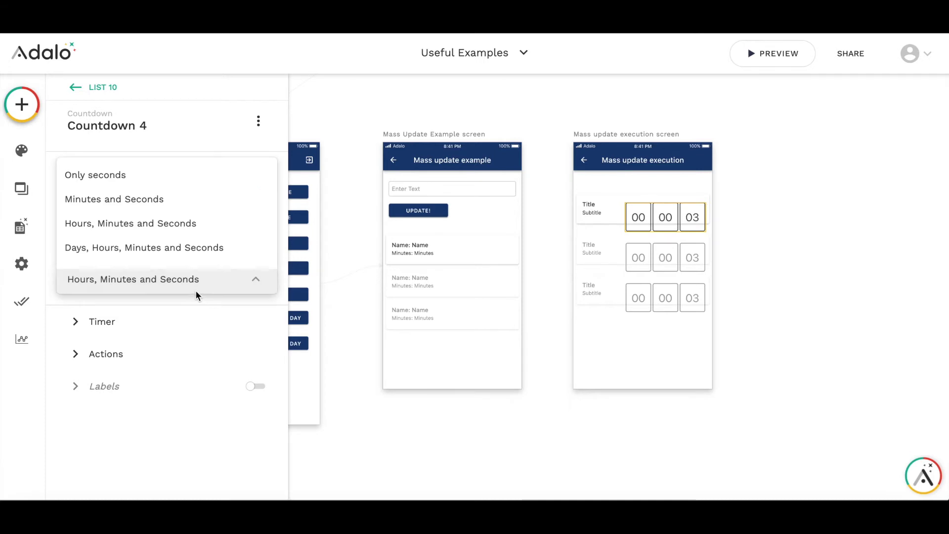
left_click(119, 174)
left_click(103, 323)
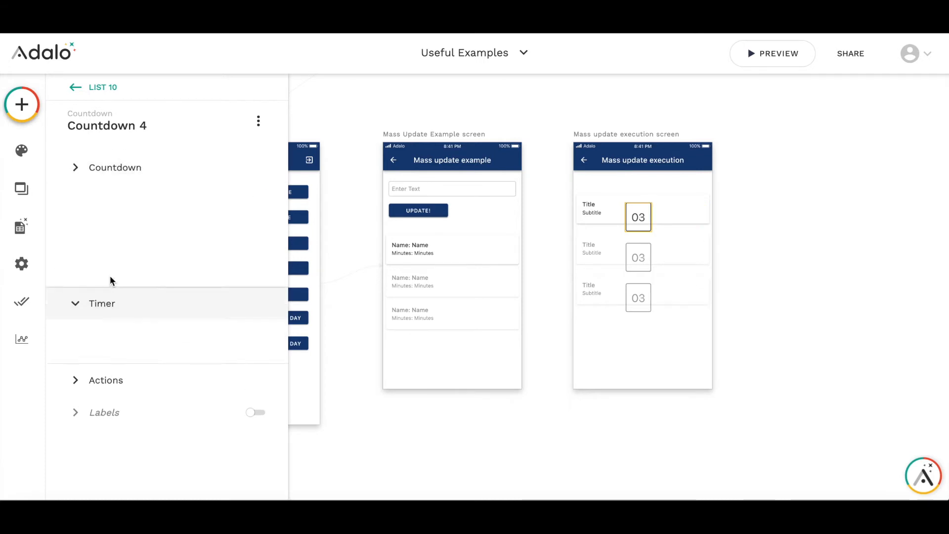
left_click_drag(116, 261, 79, 261)
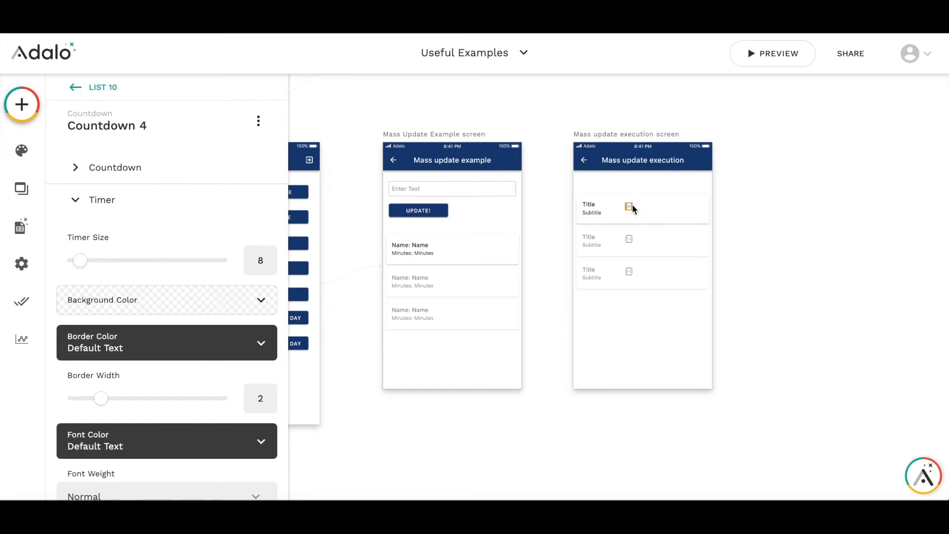
Move the countdown to the right edge of the row and review its settings
left_click_drag(630, 207, 690, 213)
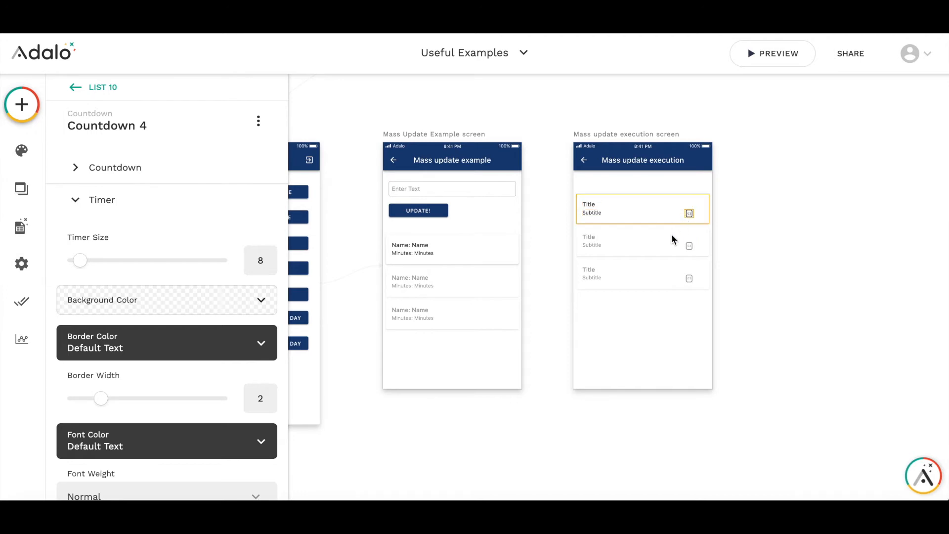
left_click(667, 379)
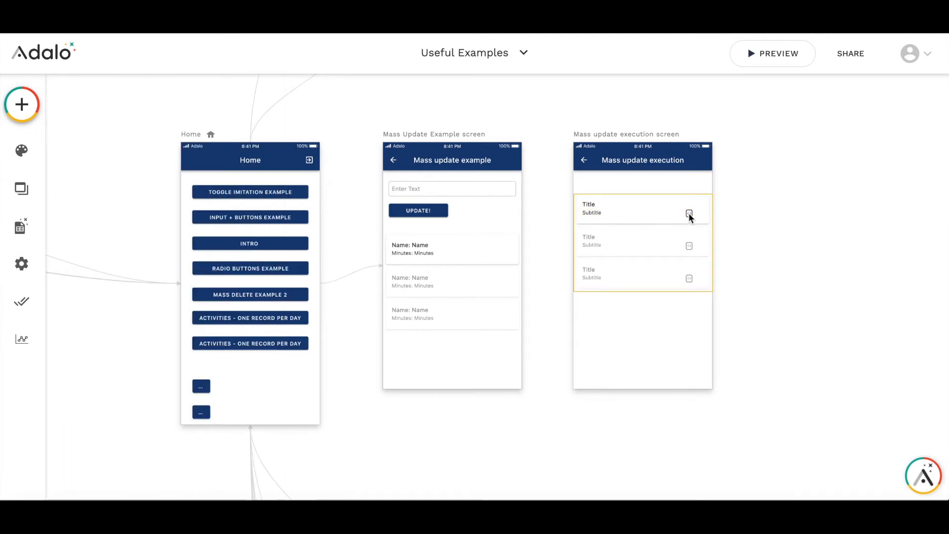
left_click(689, 216)
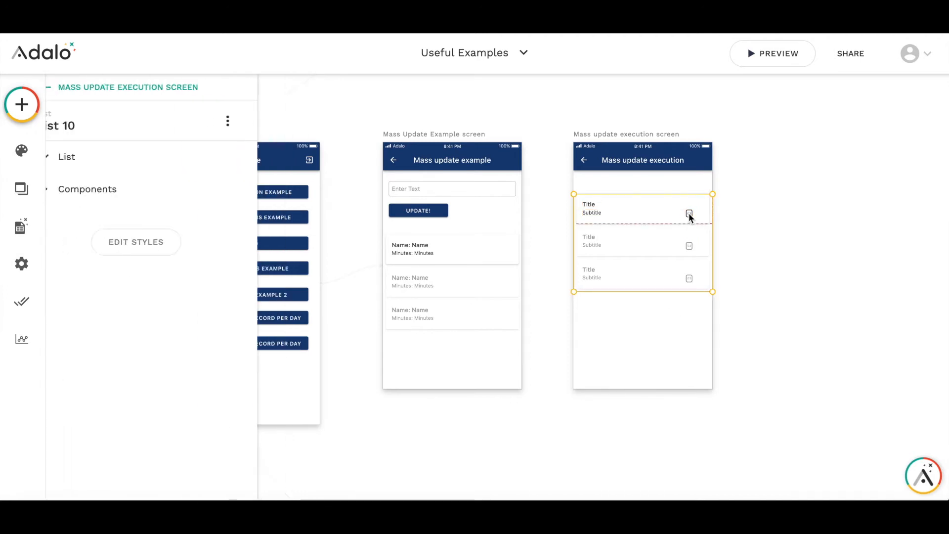
left_click(690, 215)
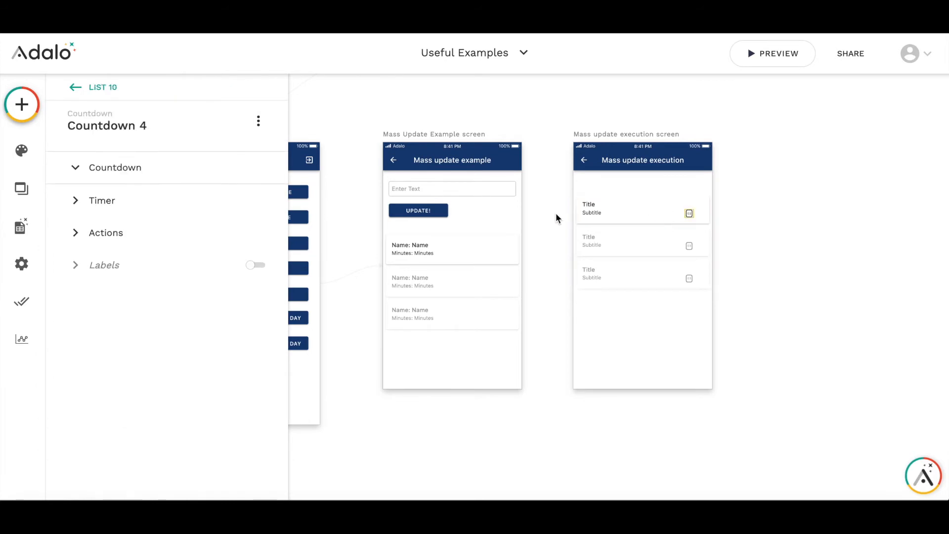
left_click(566, 275)
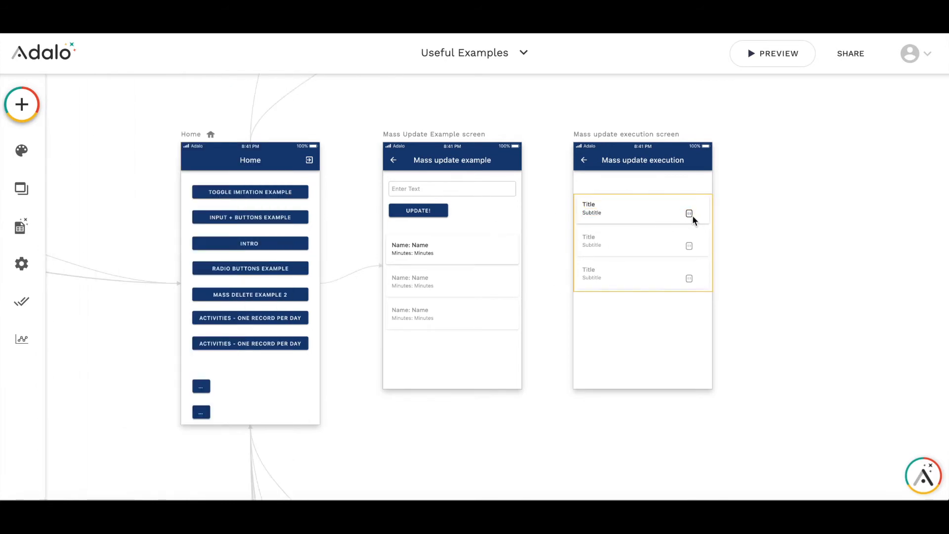
Give the Update! button a Link action to the Mass update execution screen
left_click(413, 213)
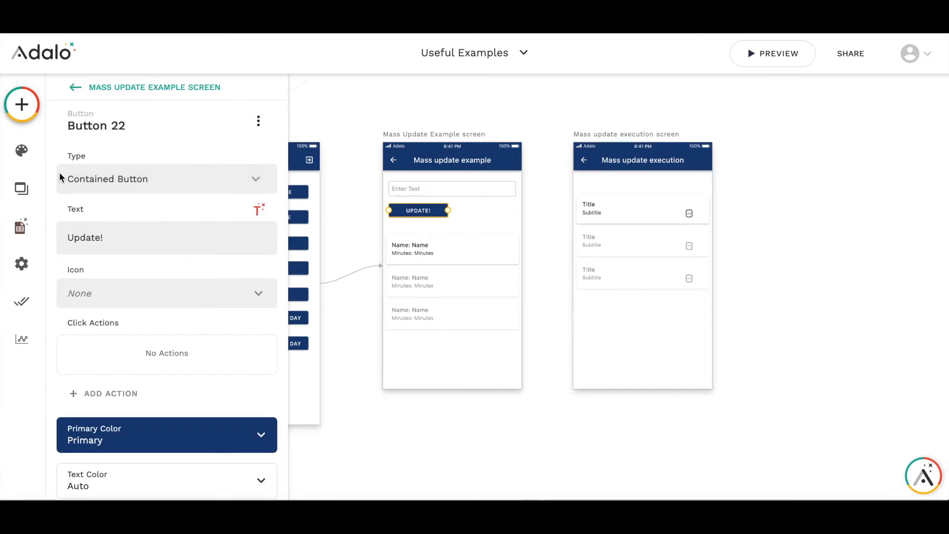
left_click(138, 393)
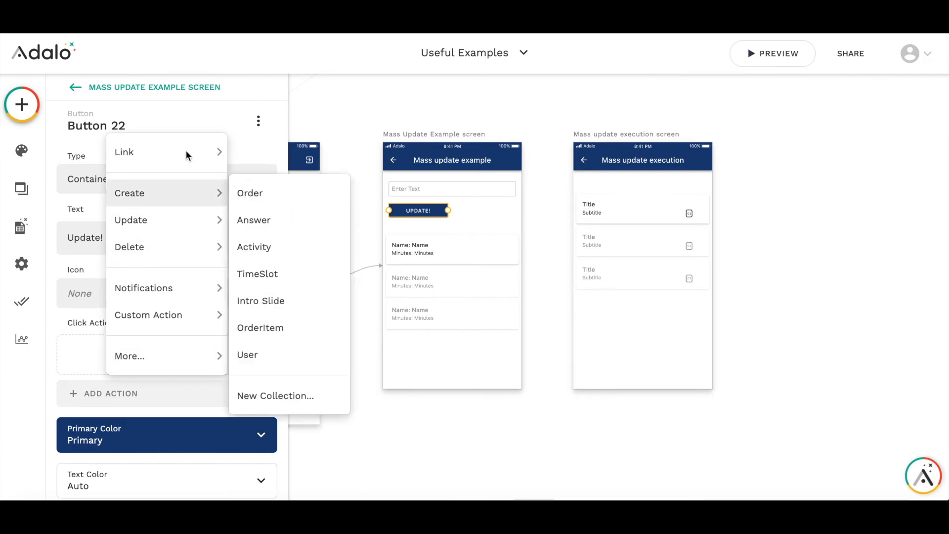
mouse_move(167, 152)
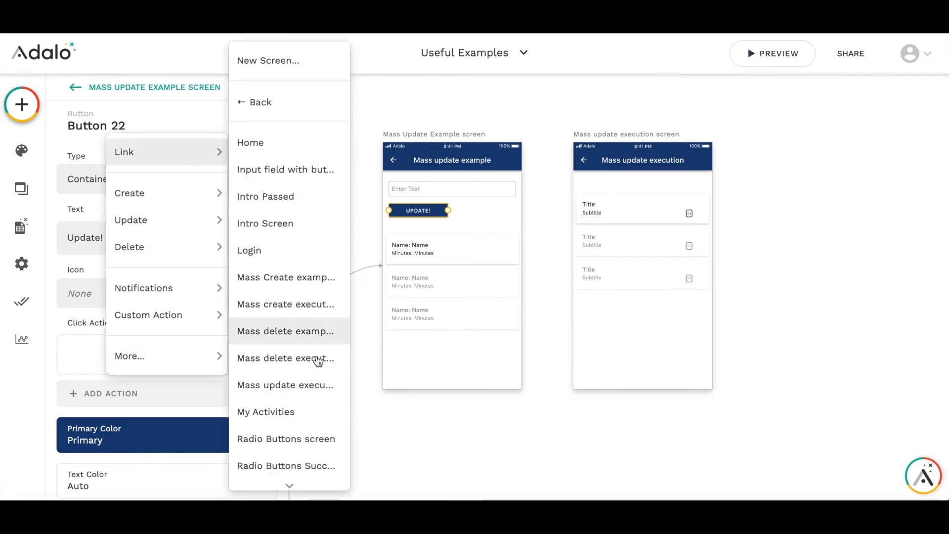
left_click(300, 385)
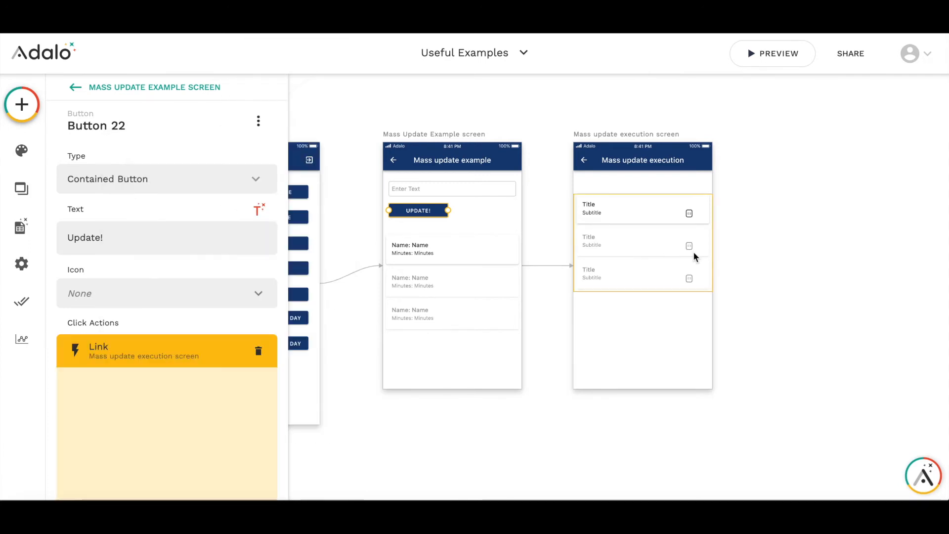
key("Escape")
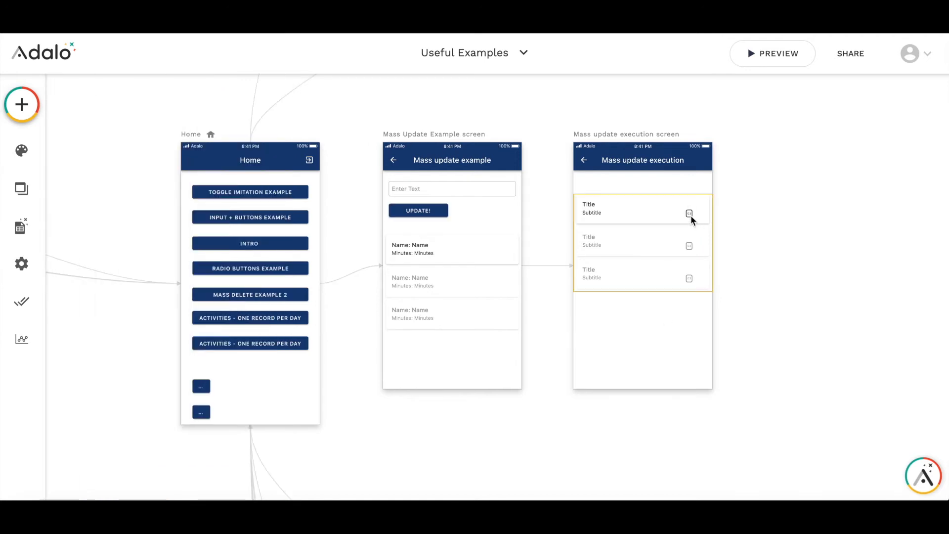
Add a Countdown Finished action on the row countdown that updates the Current Activity
double_click(689, 214)
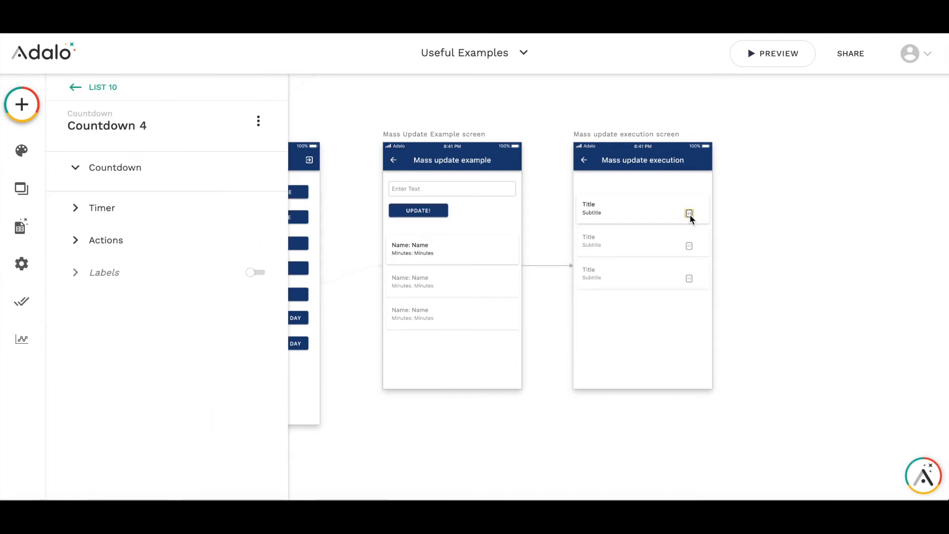
left_click(106, 355)
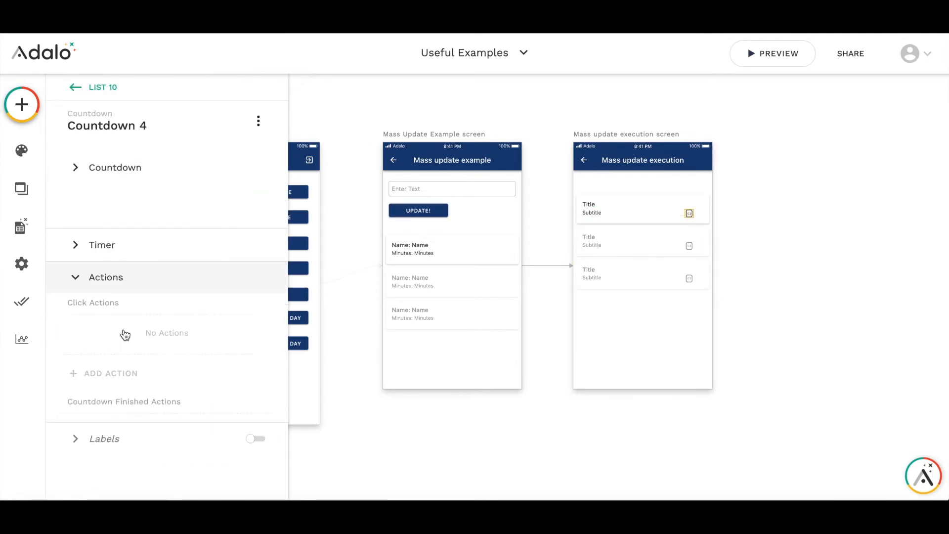
scroll(116, 371, "down", 1)
left_click(113, 418)
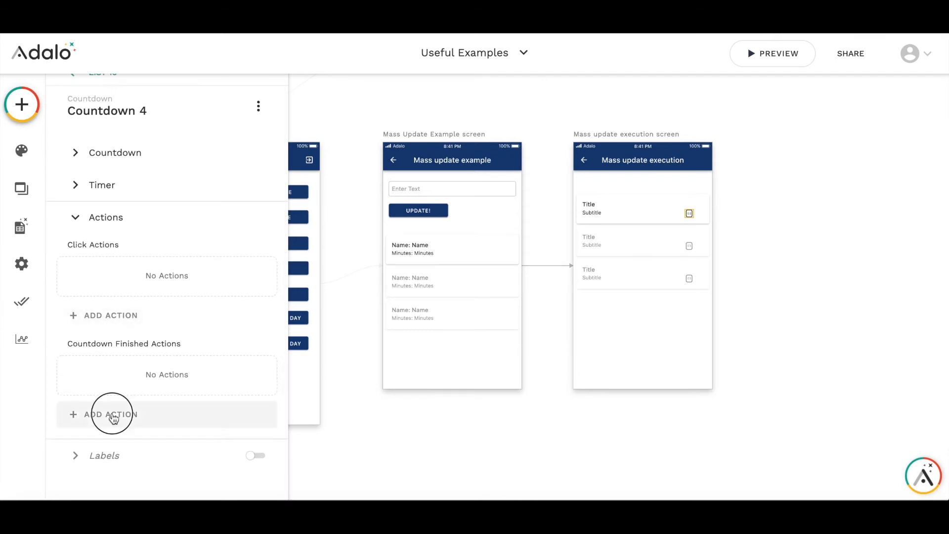
mouse_move(167, 240)
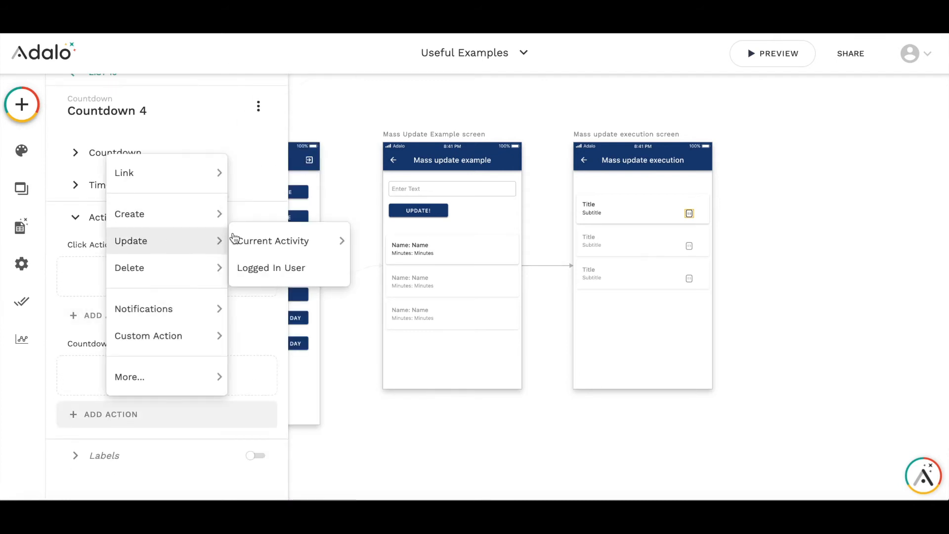
left_click(271, 240)
scroll(182, 262, "down", 5)
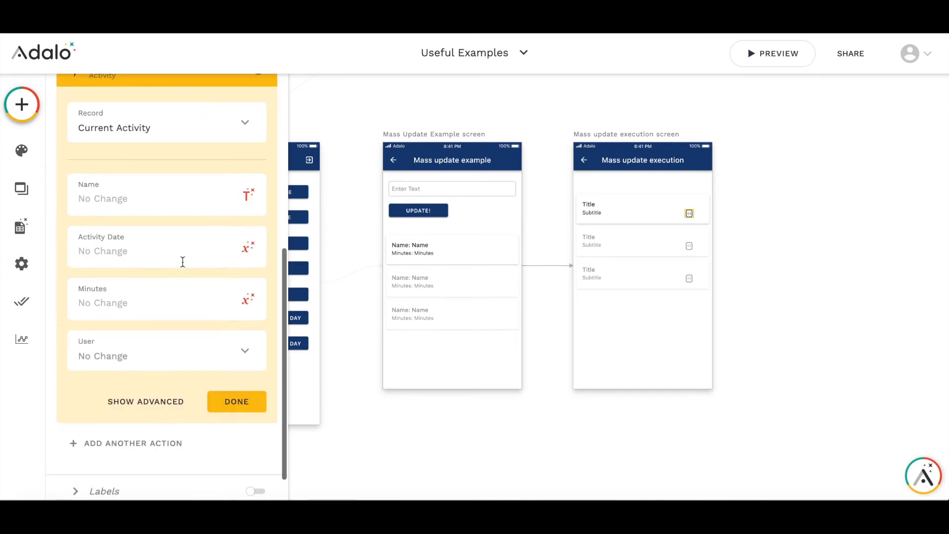
Set the updated Name to Activity Name - User email via magic text and save the action
left_click(247, 196)
mouse_move(248, 298)
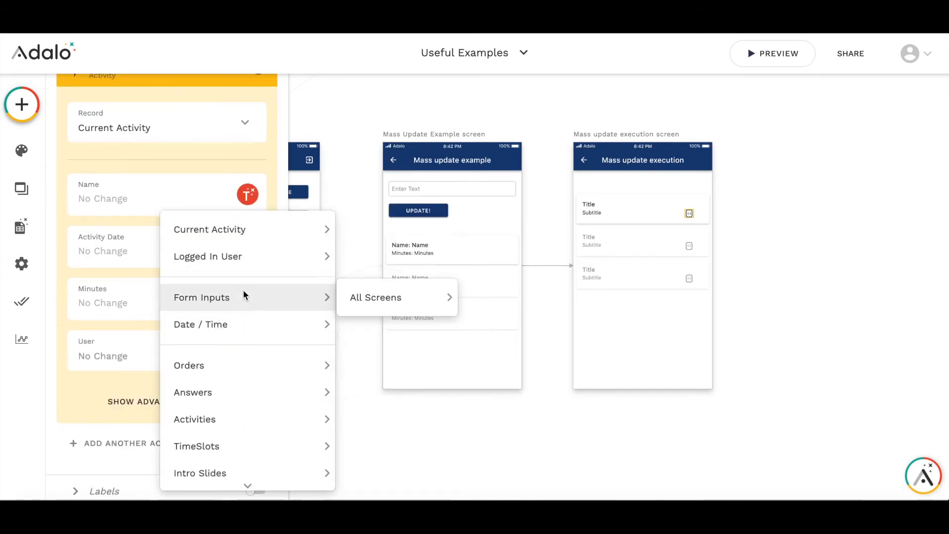
mouse_move(376, 298)
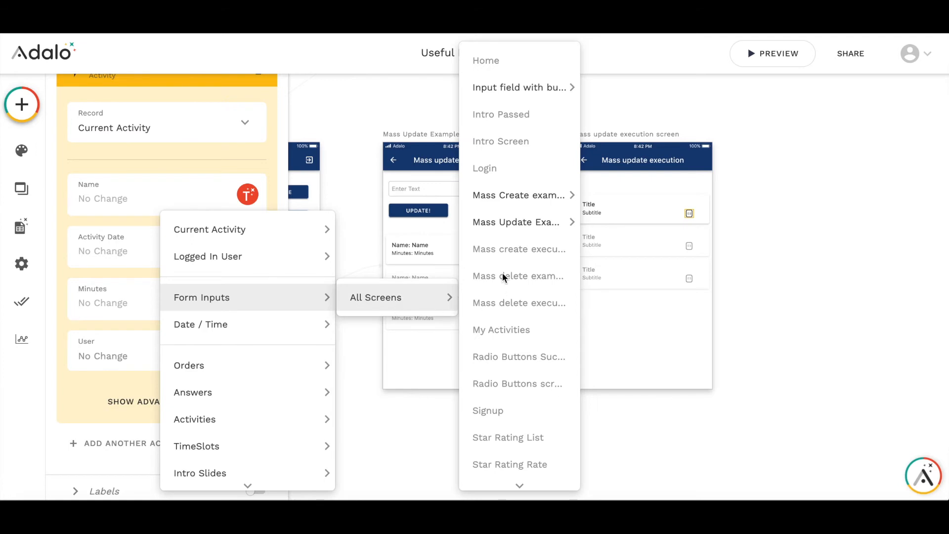
mouse_move(519, 222)
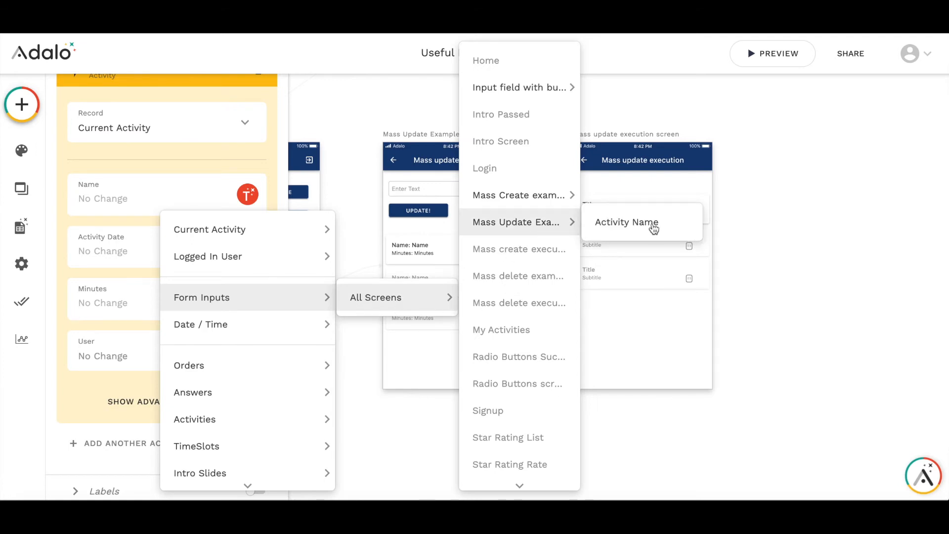
left_click(653, 226)
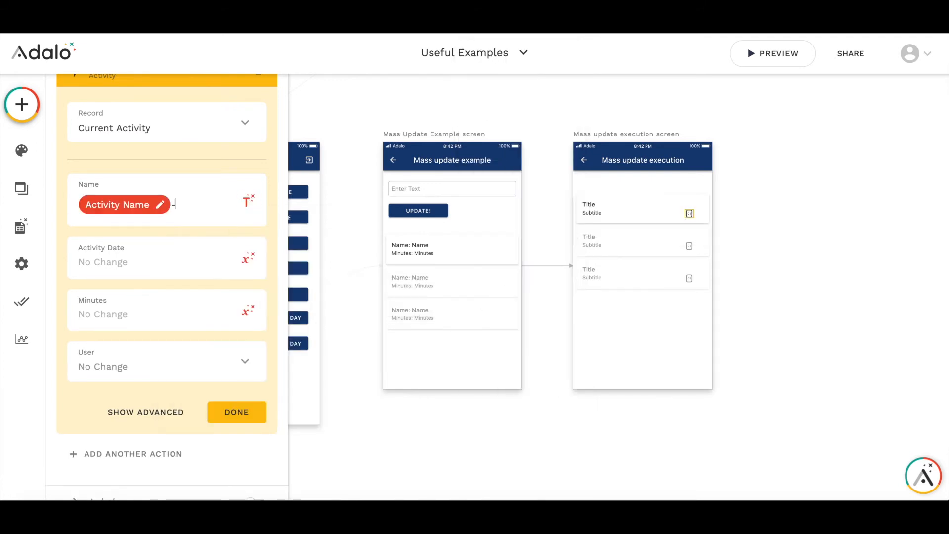
left_click(251, 202)
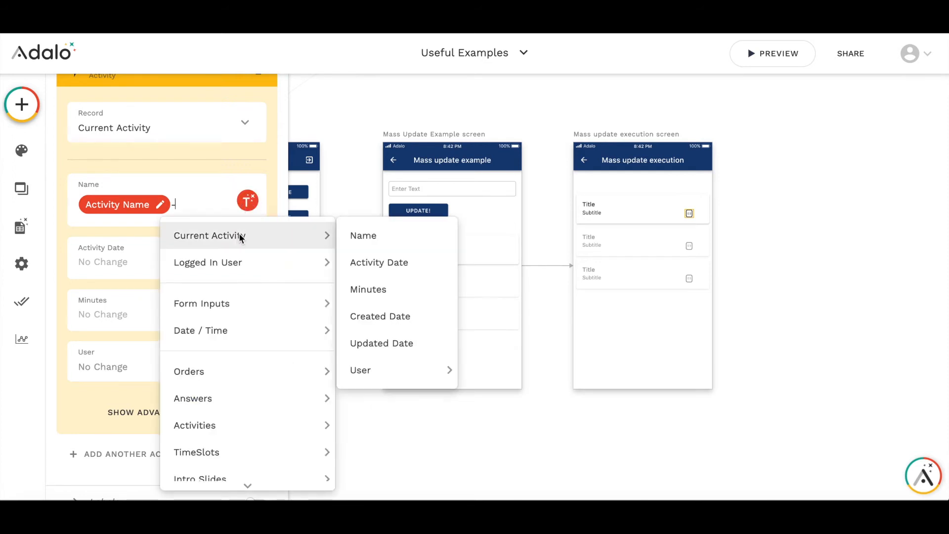
mouse_move(210, 235)
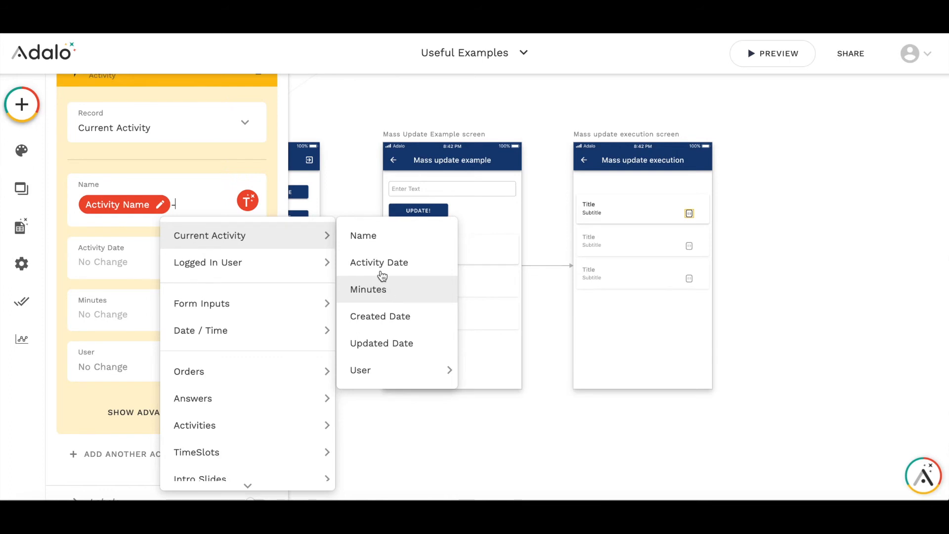
mouse_move(361, 370)
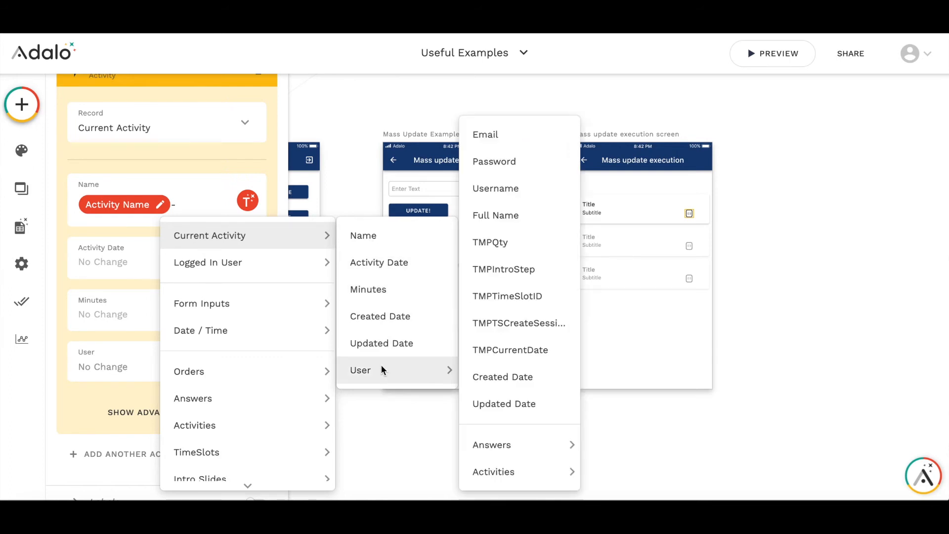
left_click(486, 134)
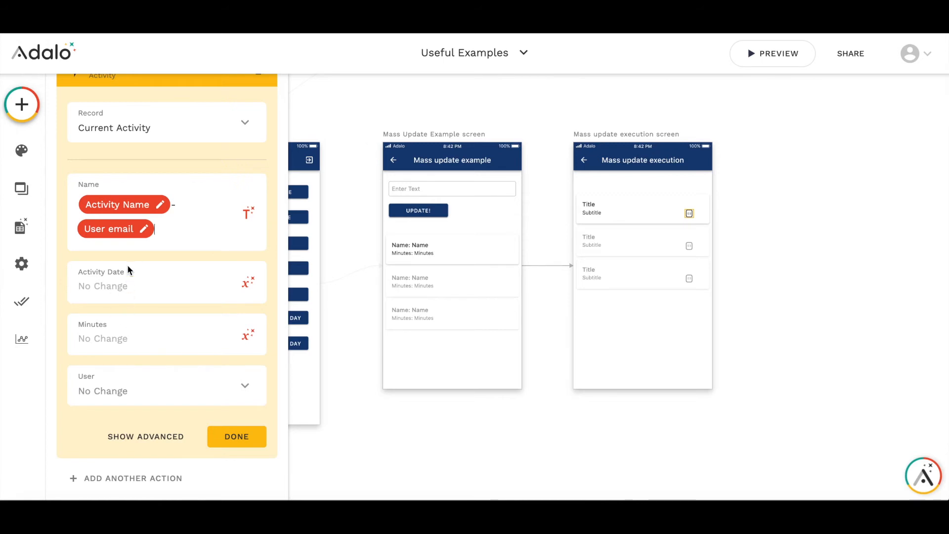
left_click(232, 434)
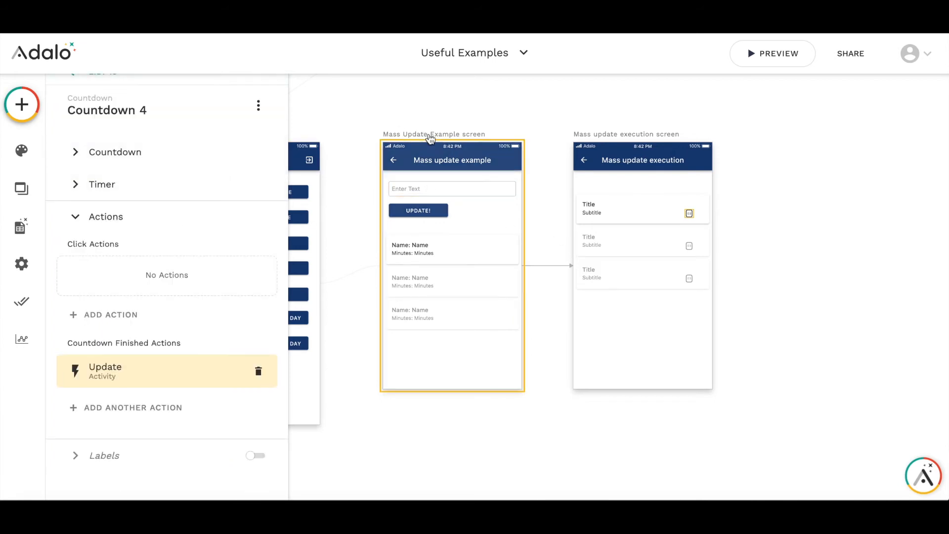
left_click(21, 104)
scroll(116, 326, "down", 5)
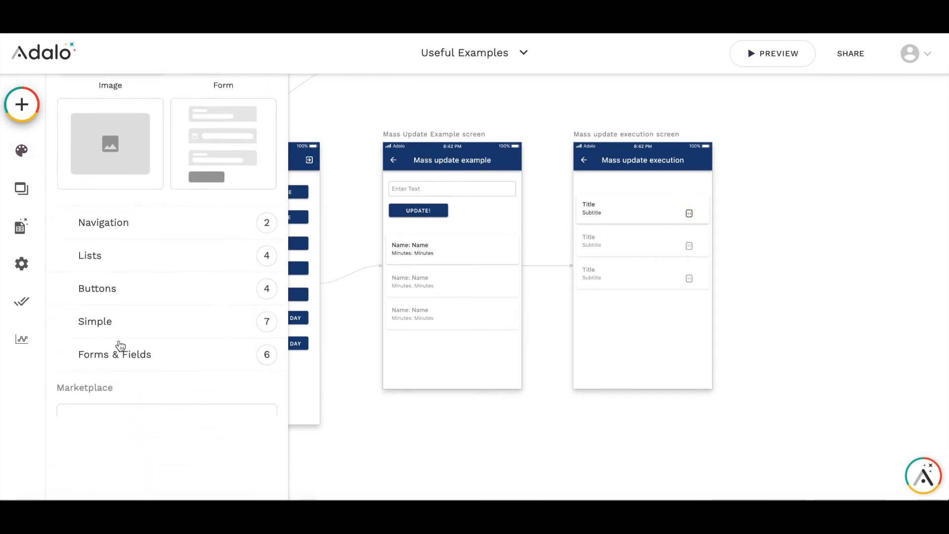
scroll(111, 319, "down", 5)
scroll(110, 319, "down", 2)
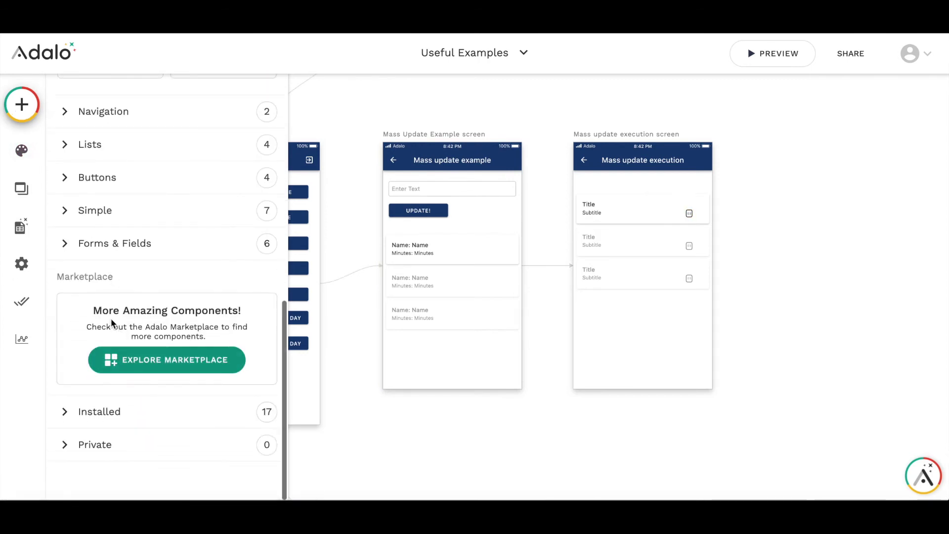
Place a second Countdown below the list on the execution screen and select it
left_click(98, 412)
scroll(189, 366, "down", 5)
scroll(189, 366, "down", 4)
scroll(164, 326, "down", 4)
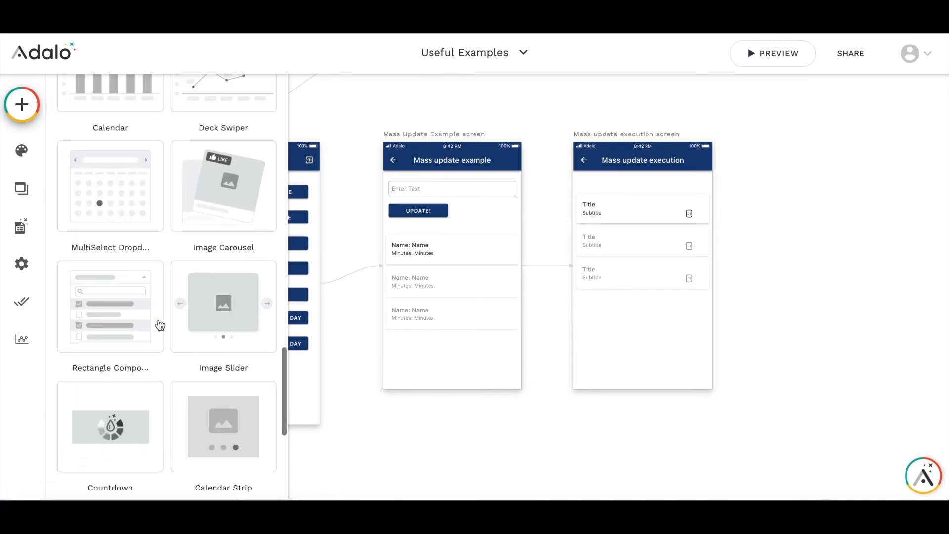
scroll(160, 325, "down", 4)
scroll(159, 324, "down", 3)
left_click_drag(121, 313, 640, 338)
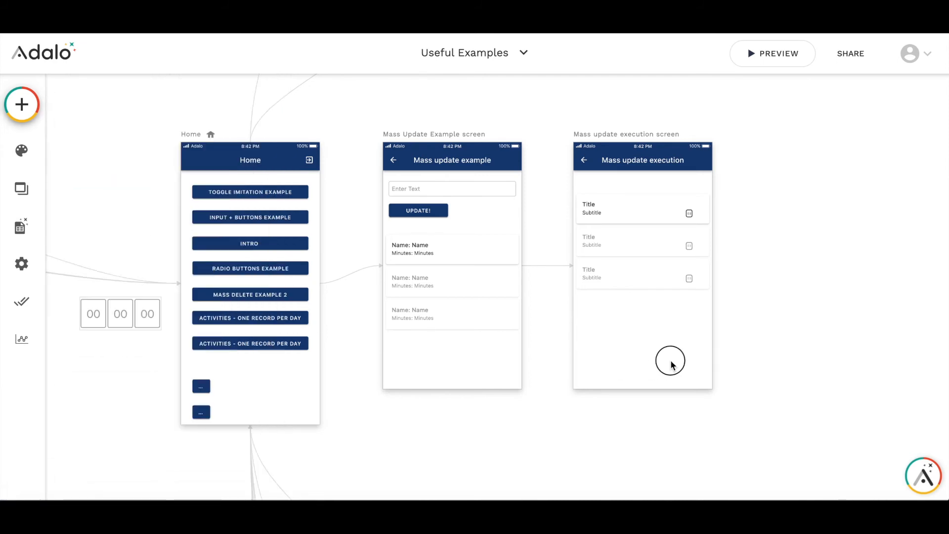
left_click(640, 339)
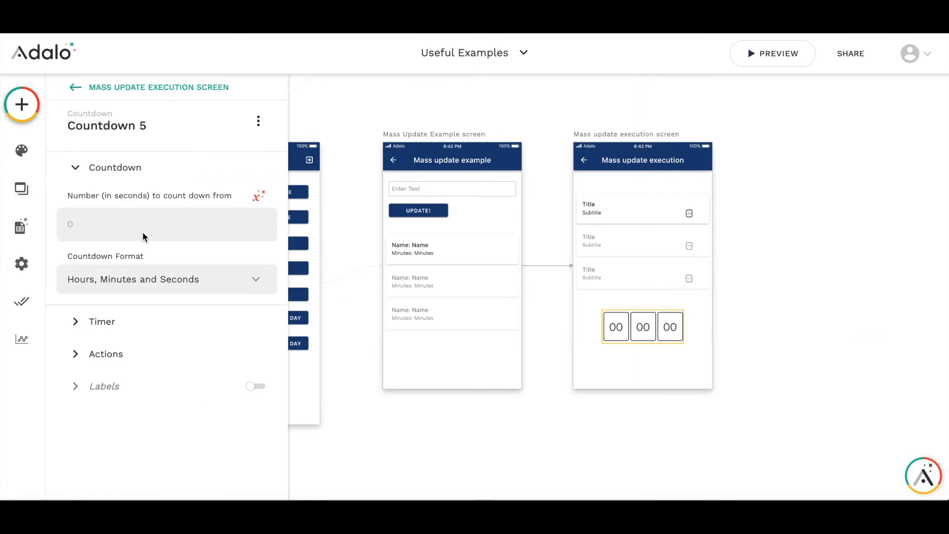
type("5")
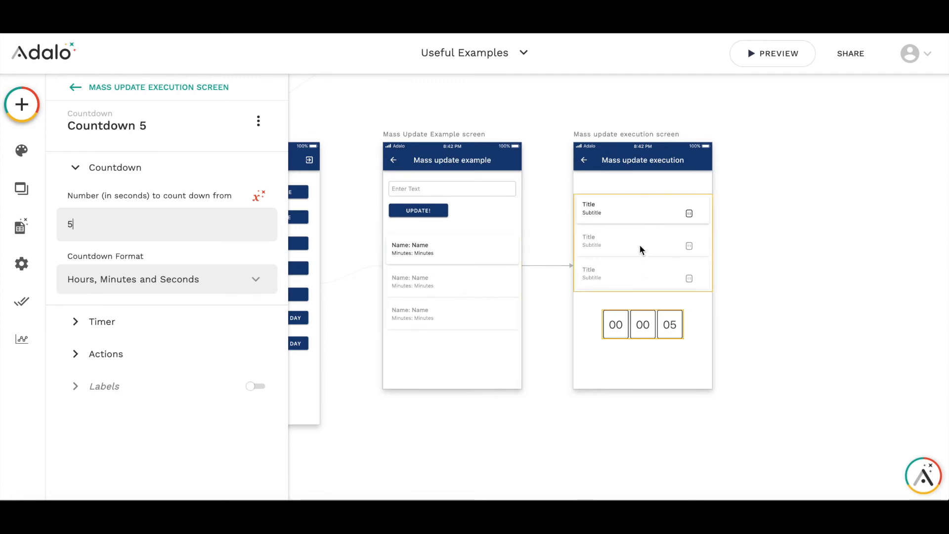
Make the countdown seconds-only starting from 5 and shrink its timer to size 11
left_click(167, 280)
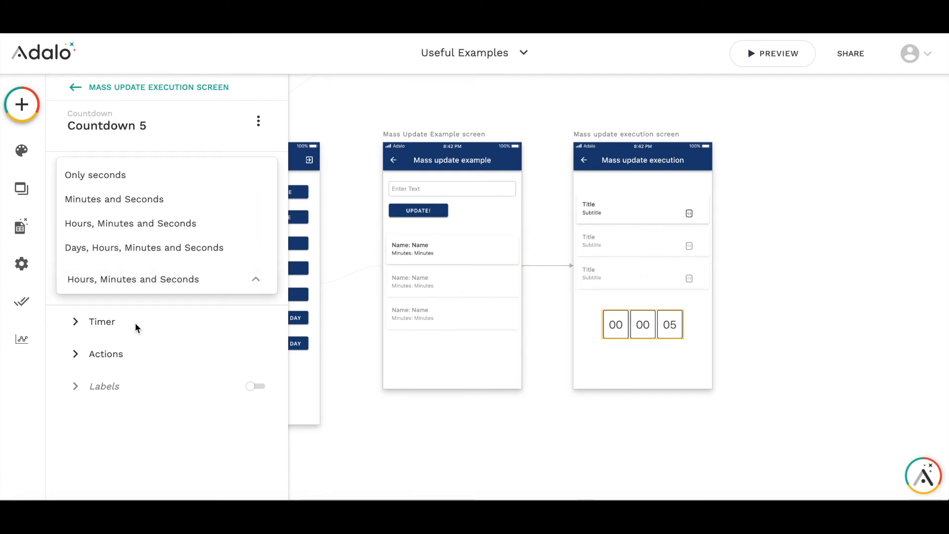
left_click(95, 175)
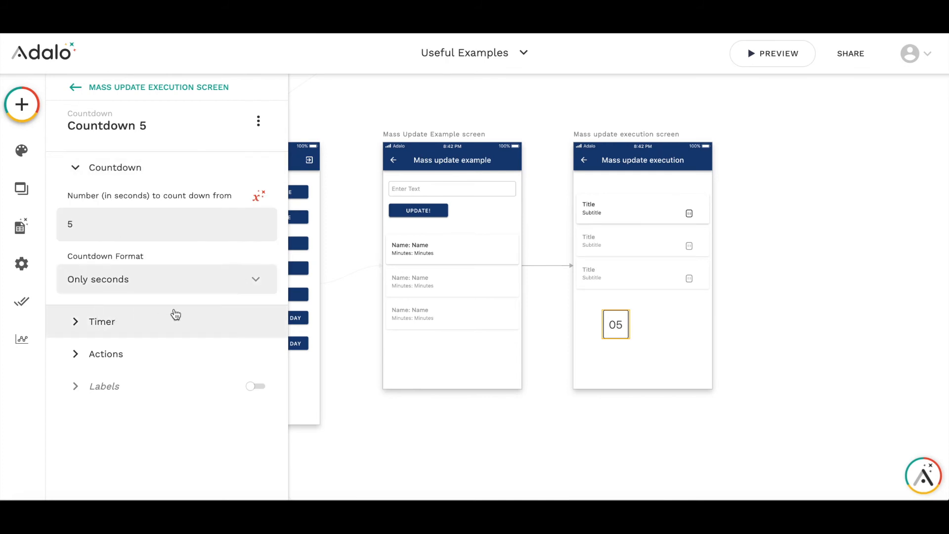
left_click(104, 321)
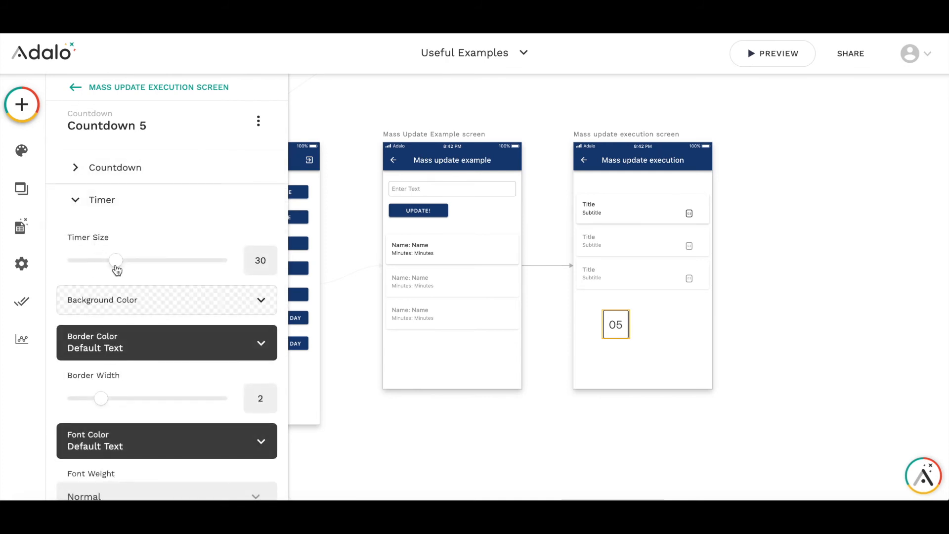
left_click_drag(116, 261, 83, 261)
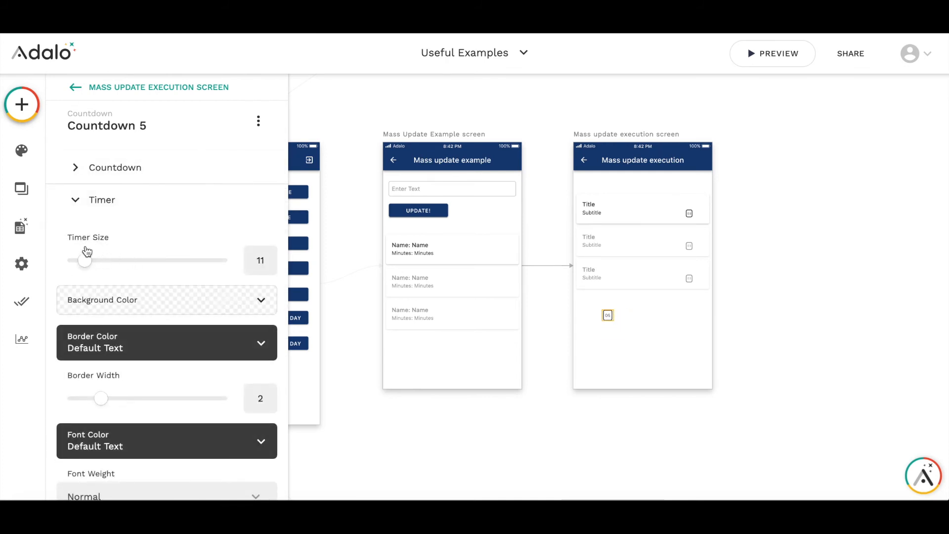
left_click(103, 200)
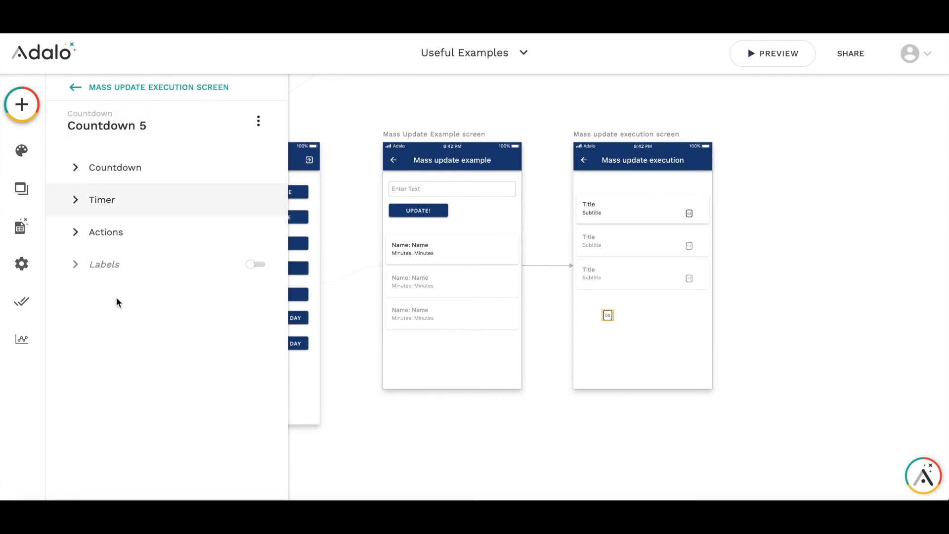
Add a Countdown Finished action on Countdown 5 that links Back, then close its settings
left_click(106, 233)
scroll(148, 314, "down", 1)
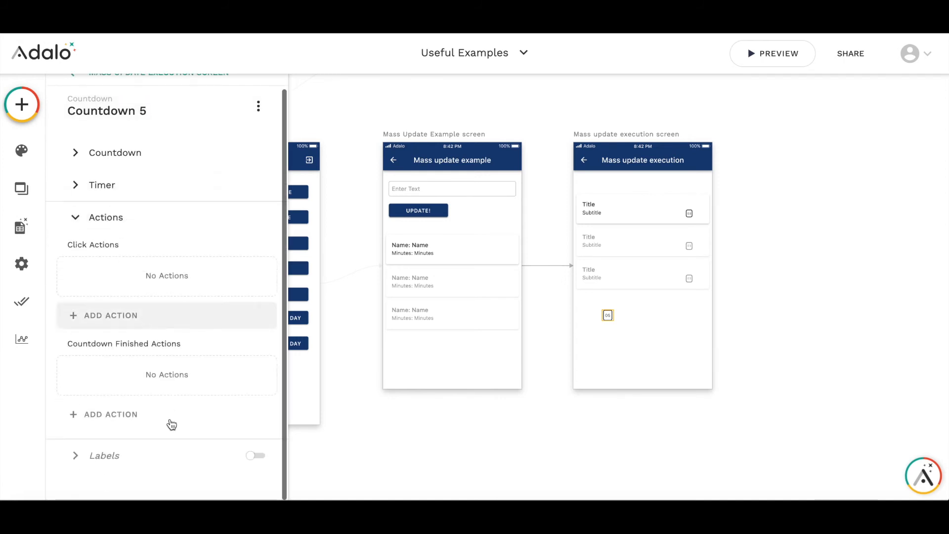
left_click(143, 424)
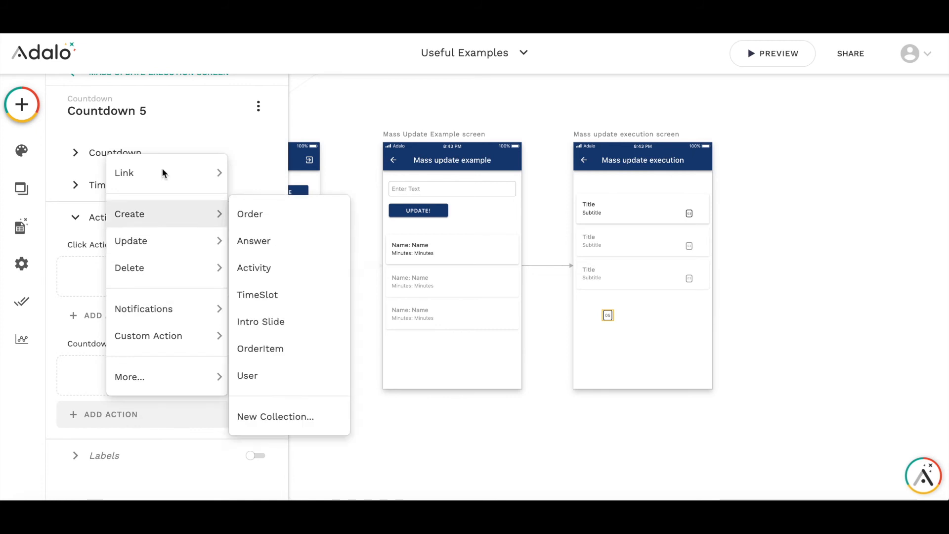
mouse_move(166, 172)
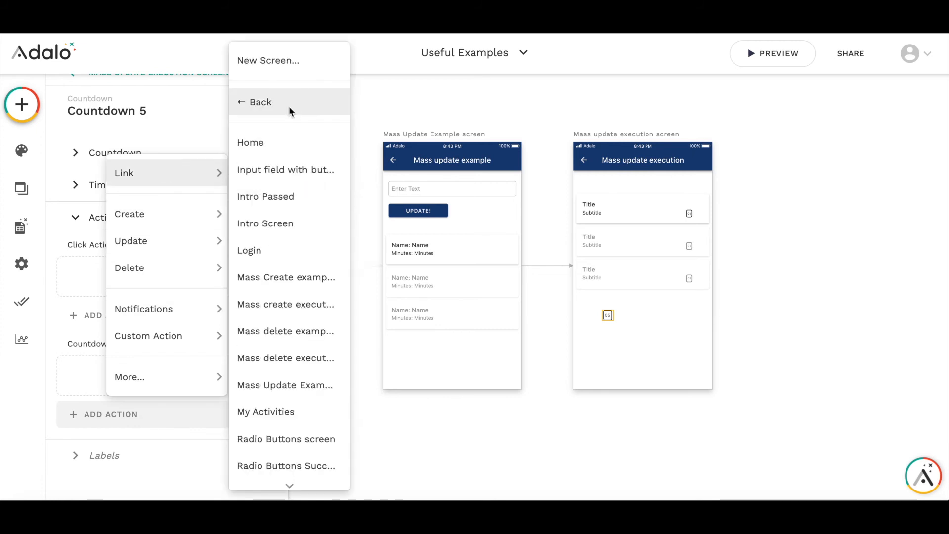
left_click(290, 111)
scroll(189, 412, "down", 3)
left_click(236, 366)
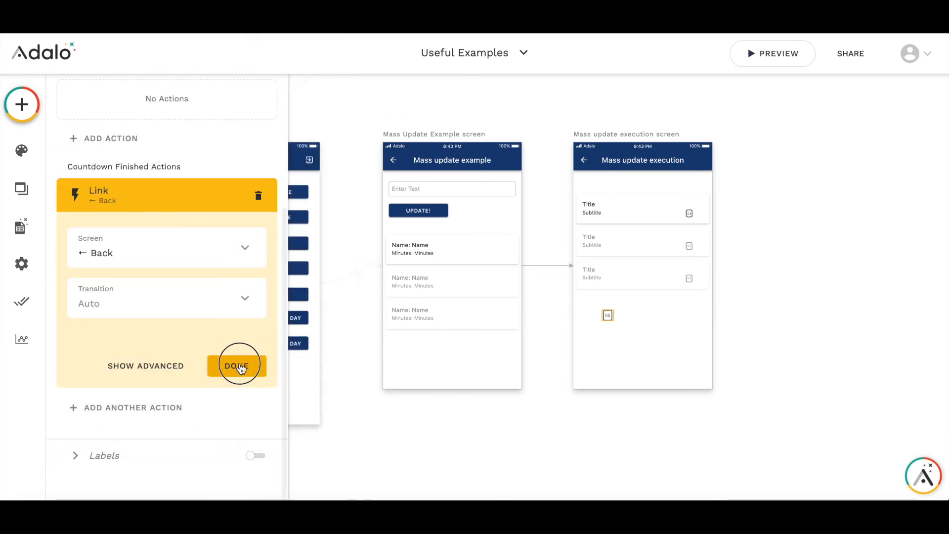
left_click(598, 358)
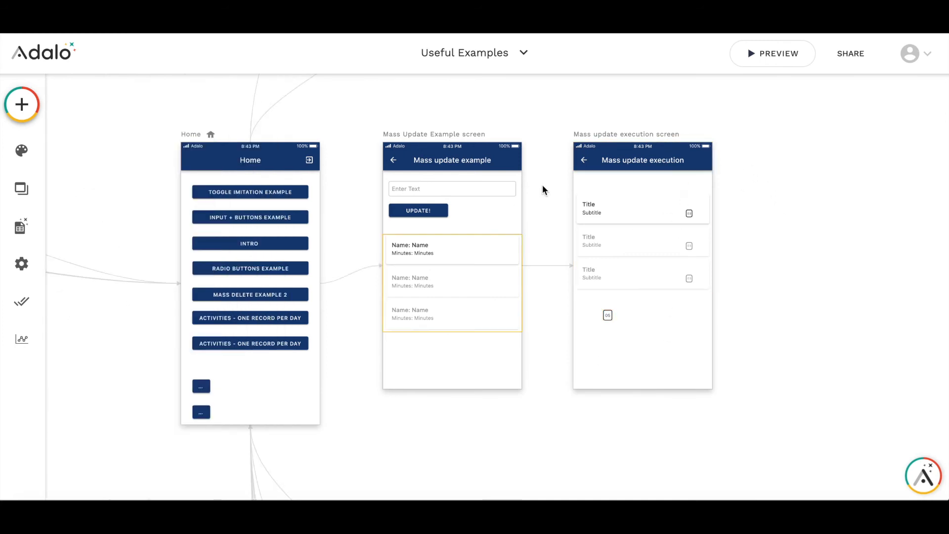
Replace the list rows' Title text with magic text Current Activity → Minutes
double_click(587, 208)
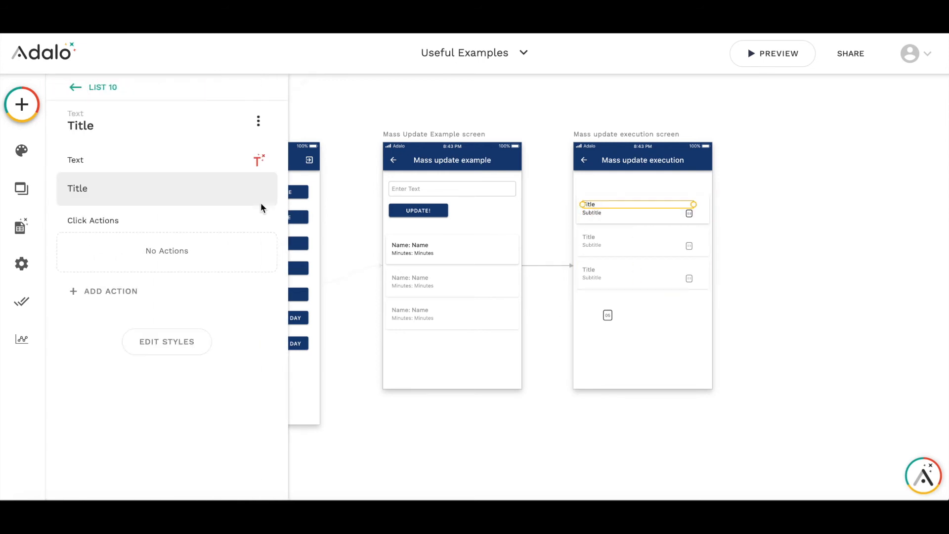
double_click(213, 196)
key("BackSpace")
left_click(259, 159)
mouse_move(221, 195)
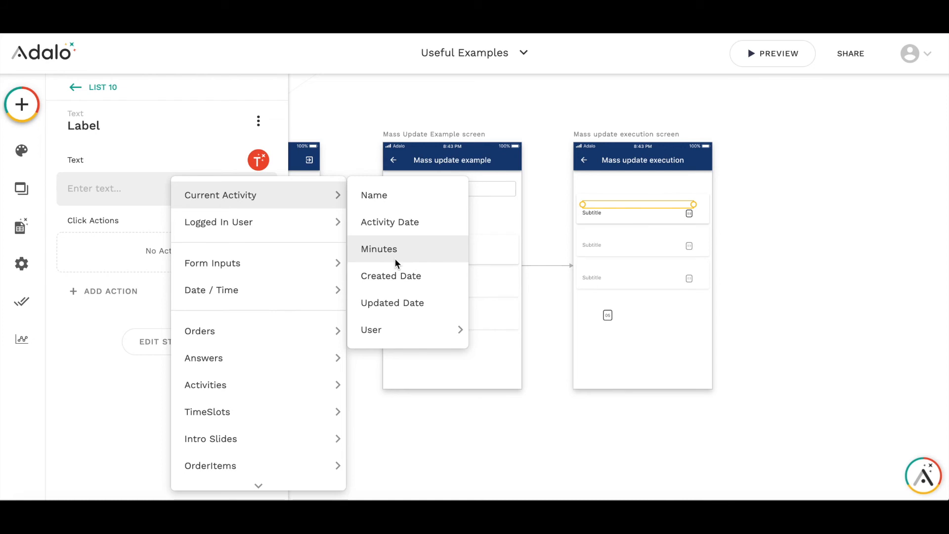
left_click(379, 248)
Delete the rows' Subtitle text and launch the app preview
left_click(595, 213)
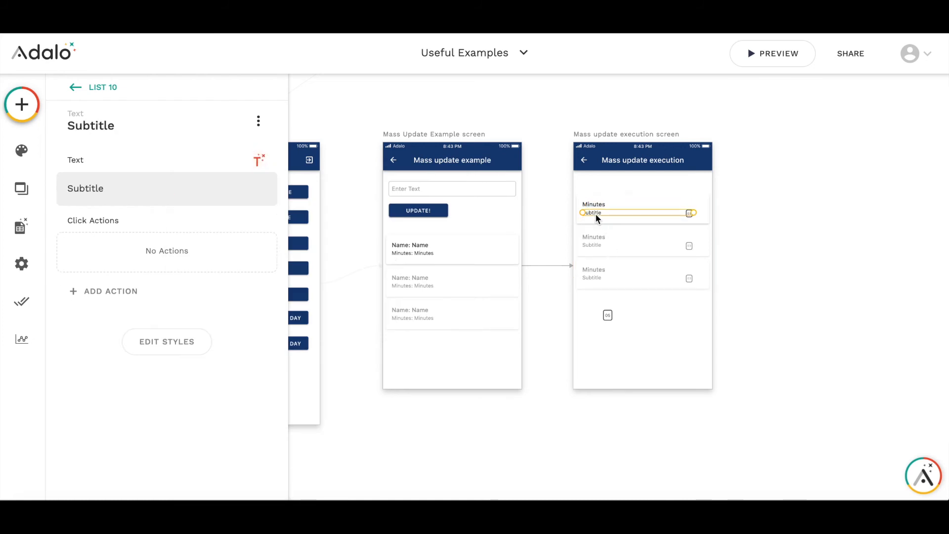
key("Delete")
left_click(756, 55)
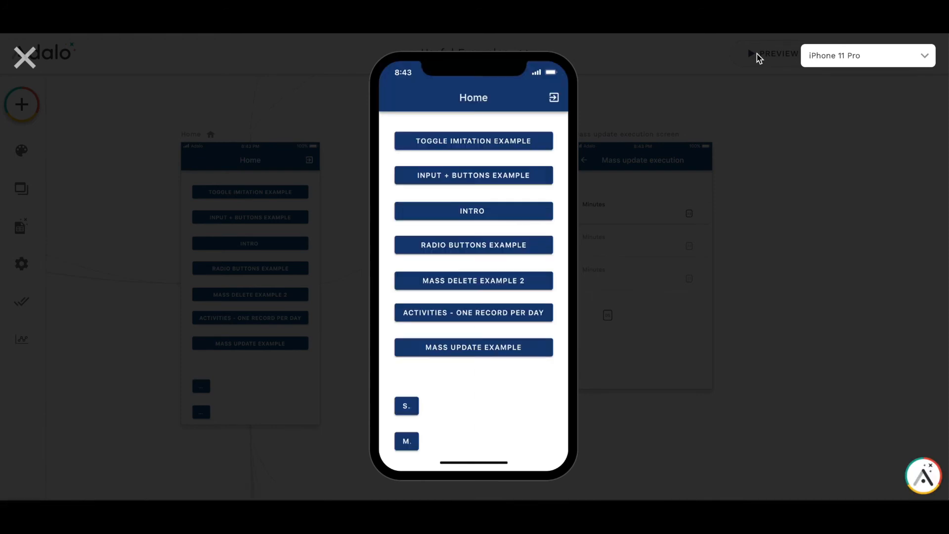
In preview, open Mass Update Example, enter 'Test Name Here!' and hit UPDATE!
left_click(472, 351)
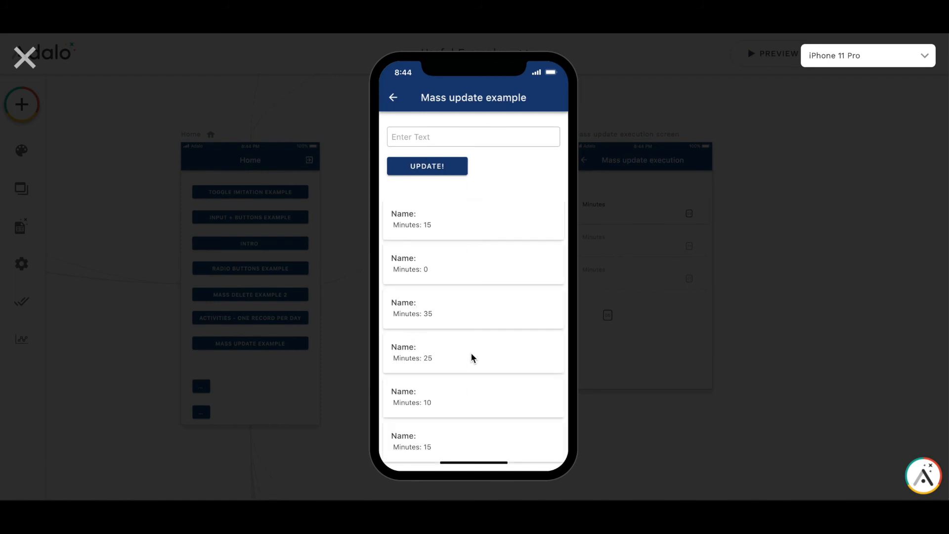
scroll(467, 323, "down", 1)
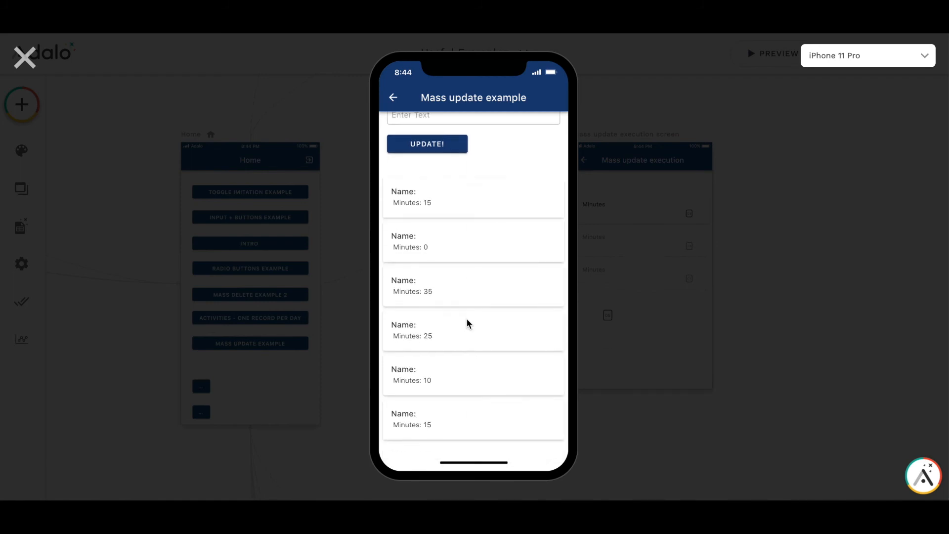
scroll(454, 278, "up", 1)
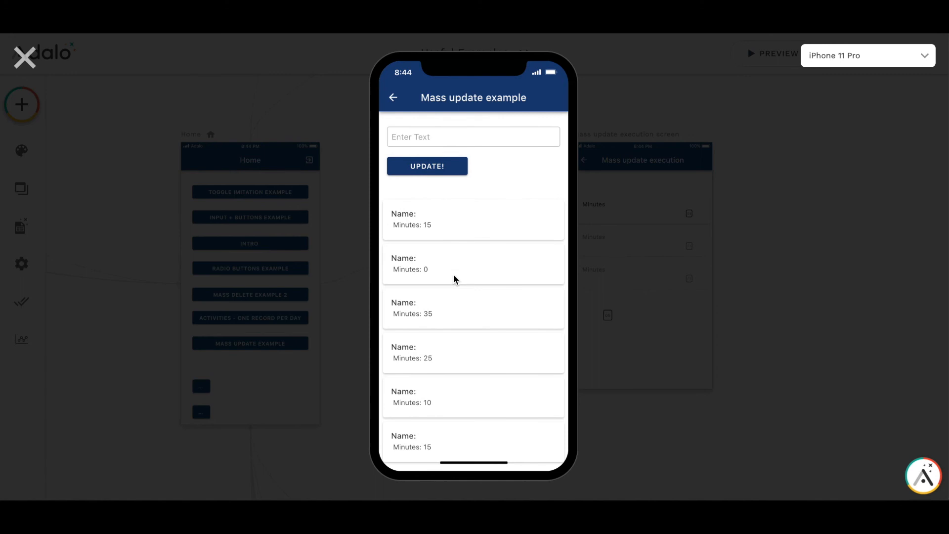
left_click(455, 136)
type("Test ")
type("BN")
key("BackSpace")
key("BackSpace")
type("Na")
type("me Here")
type("!")
left_click(430, 166)
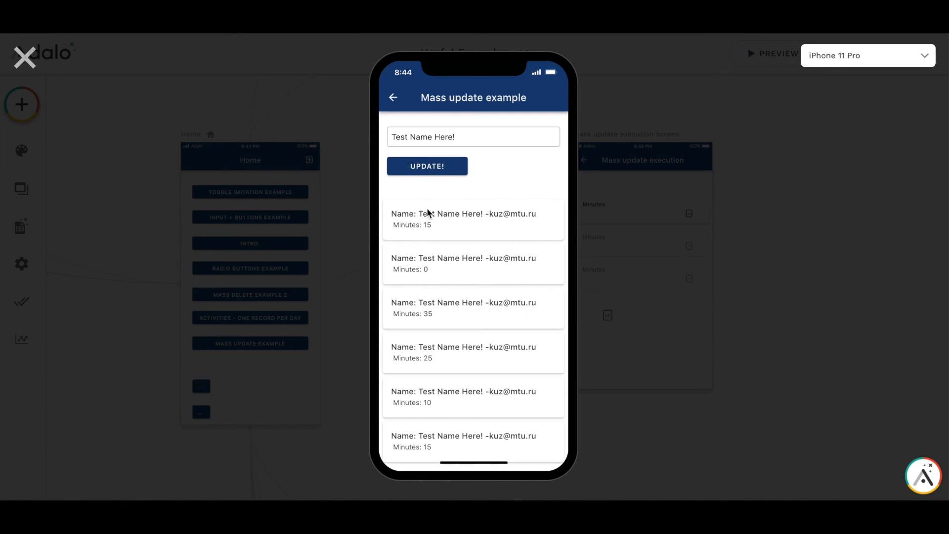
scroll(462, 239, "down", 1)
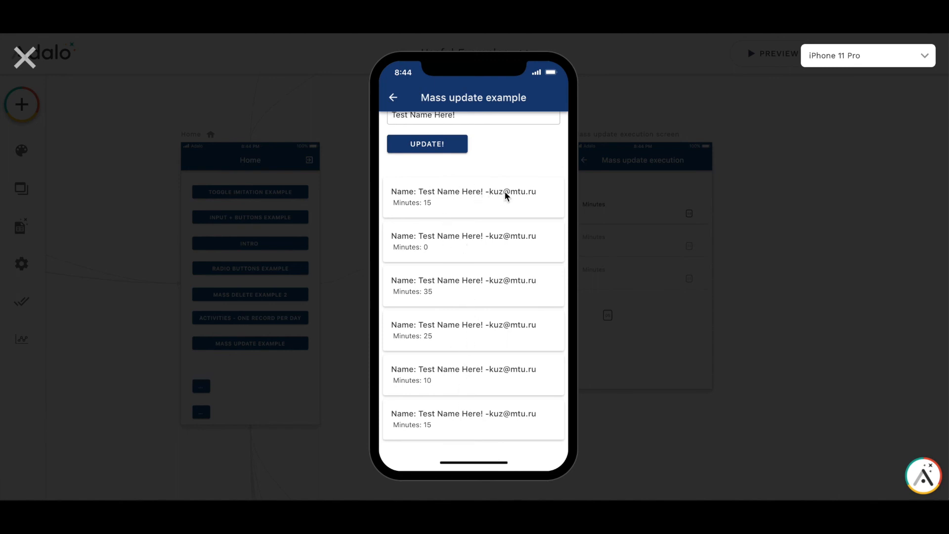
scroll(537, 194, "up", 1)
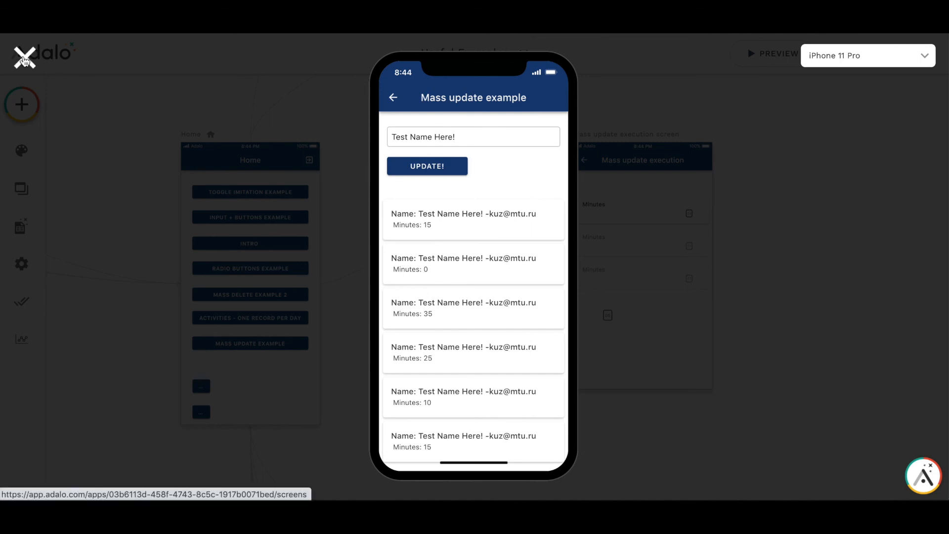
After checking the renamed activities, close the preview and return to the editor
left_click(24, 58)
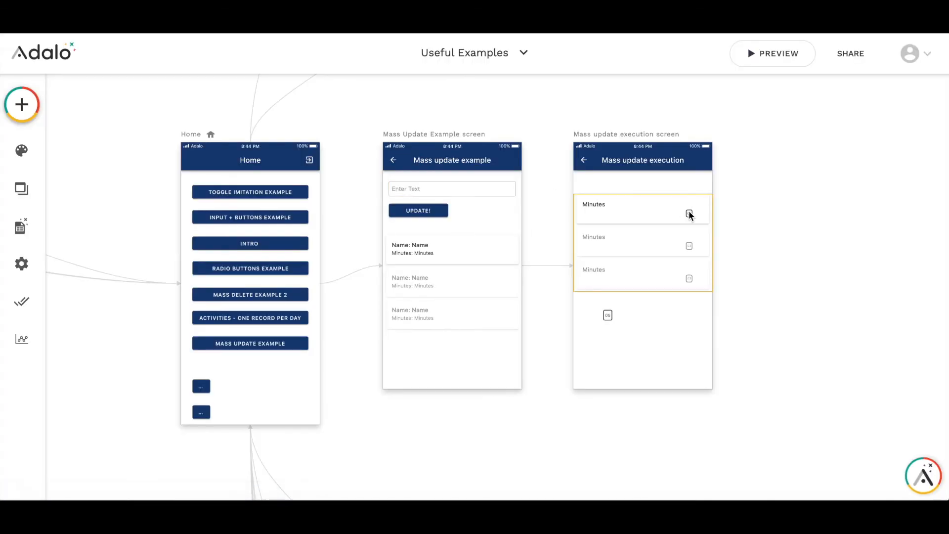